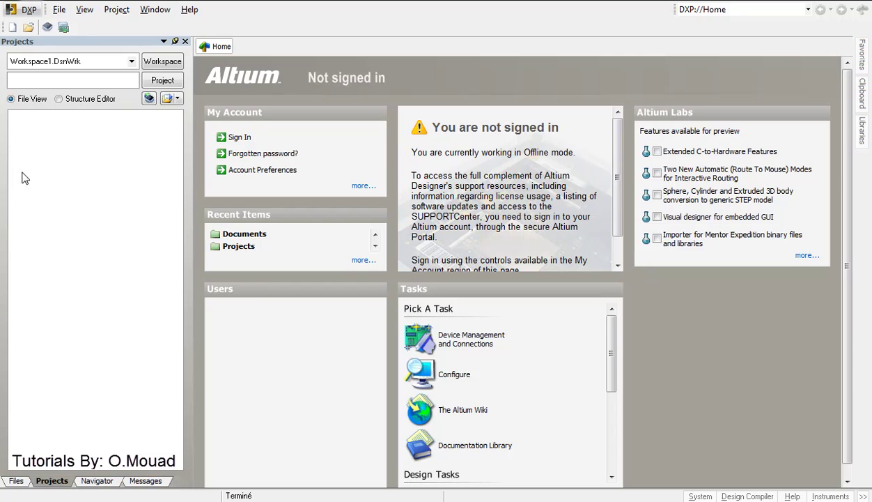
Create a new PCB project from the File > New menu
left_click(14, 499)
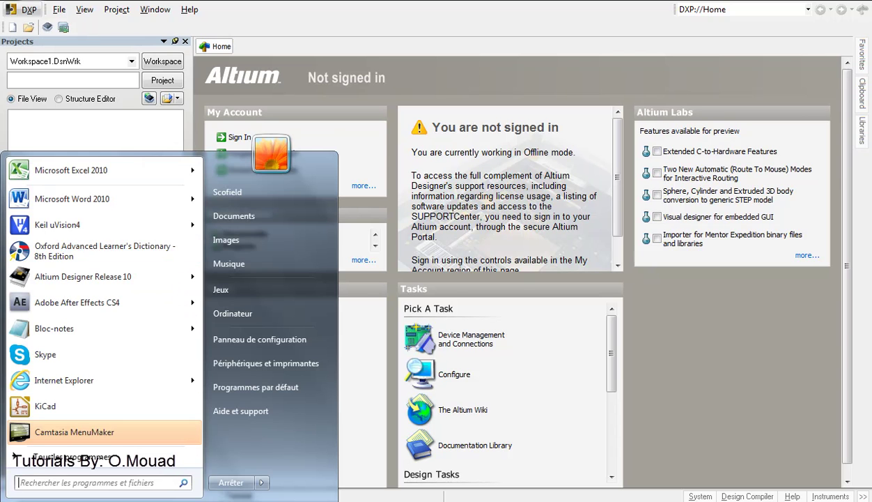
left_click(14, 499)
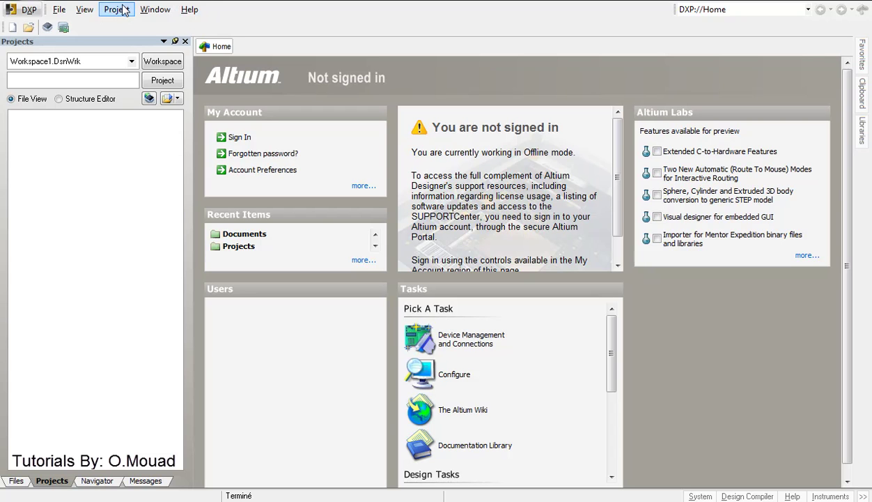
left_click(61, 13)
mouse_move(73, 27)
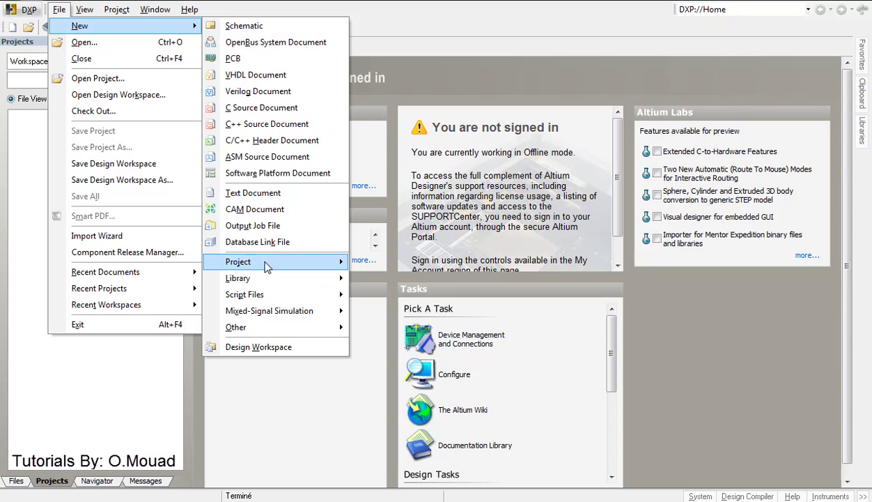
mouse_move(266, 267)
left_click(393, 262)
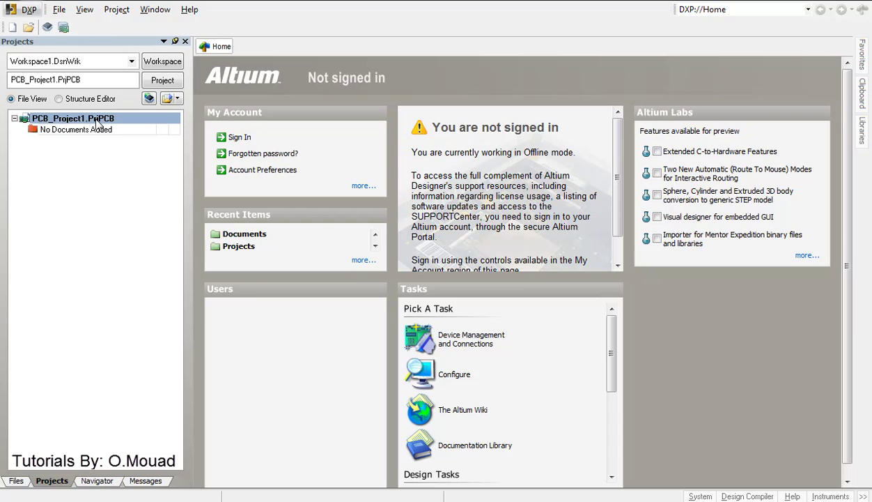
Save the project as Project1 in the desktop Project1 folder, dropping the PCB_ prefix
right_click(61, 123)
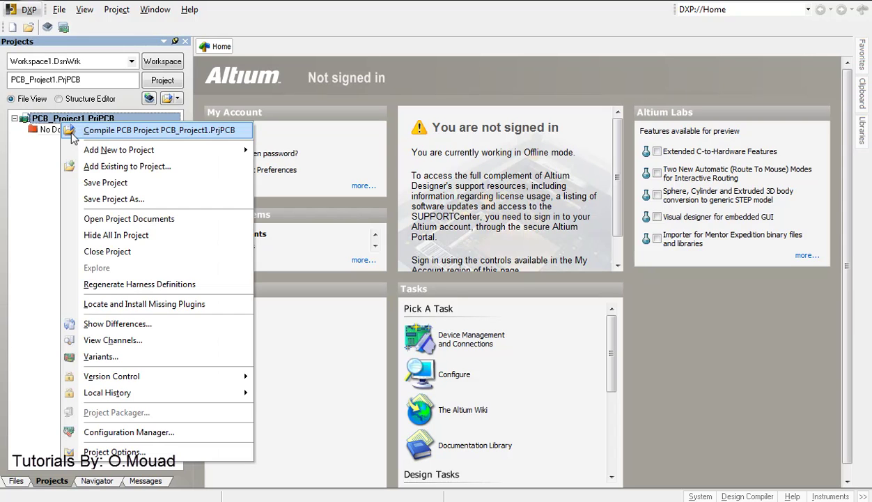
left_click(85, 187)
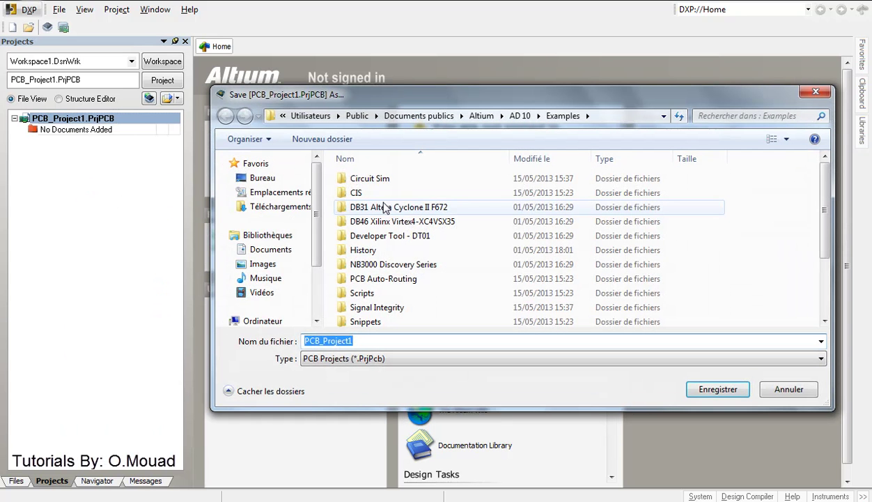
left_click(276, 180)
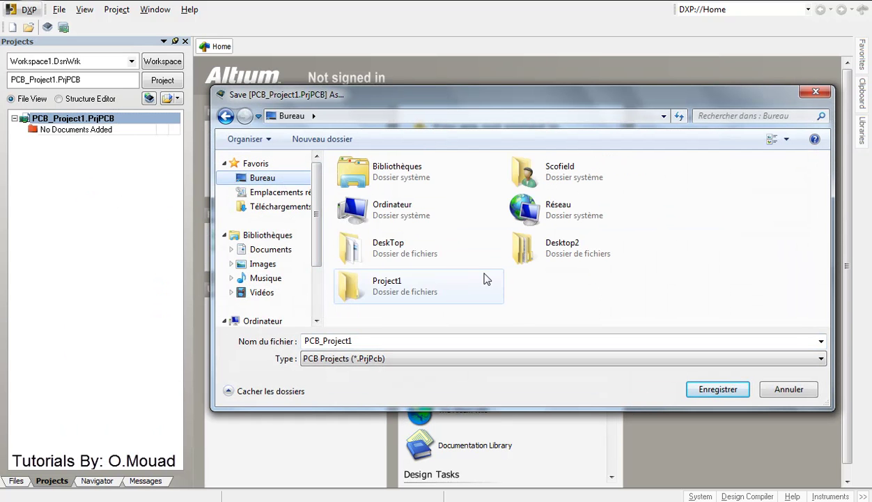
double_click(474, 286)
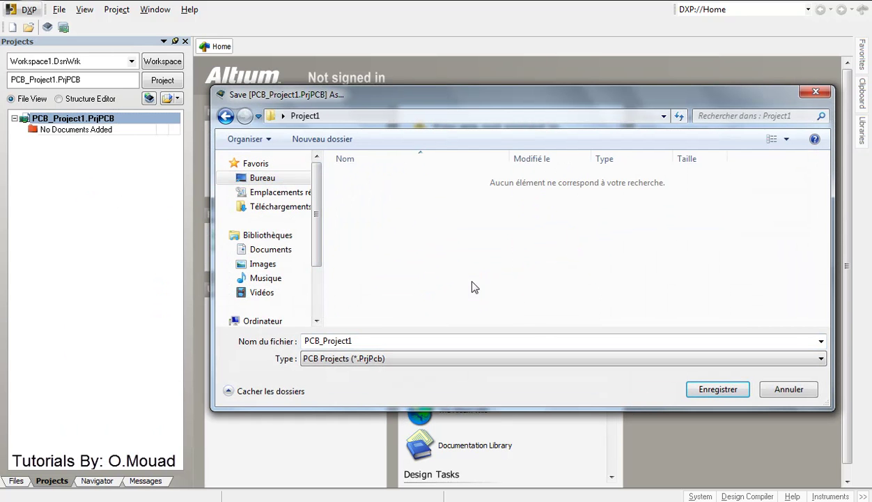
double_click(315, 334)
left_click(321, 341)
key("BackSpace")
key("BackSpace")
key("BackSpace")
key("BackSpace")
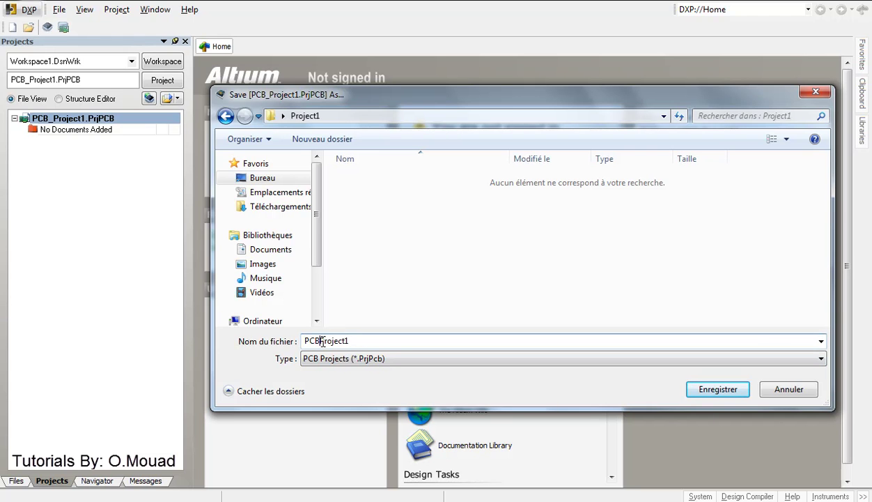
left_click(733, 385)
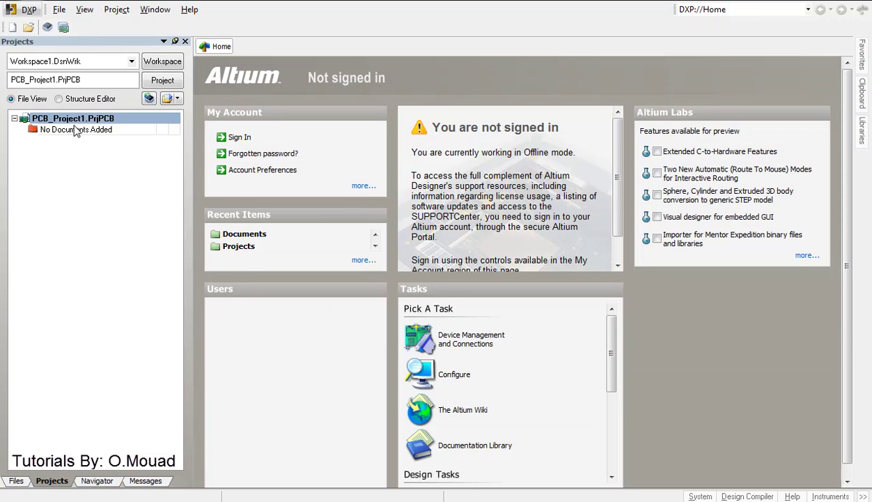
Add a new schematic sheet to Project1.PrjPcb
right_click(76, 122)
mouse_move(91, 154)
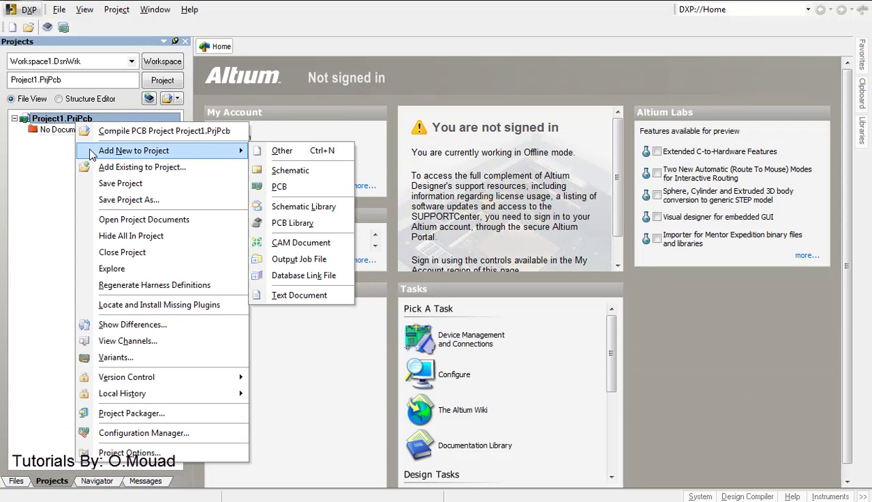
right_click(62, 122)
mouse_move(96, 152)
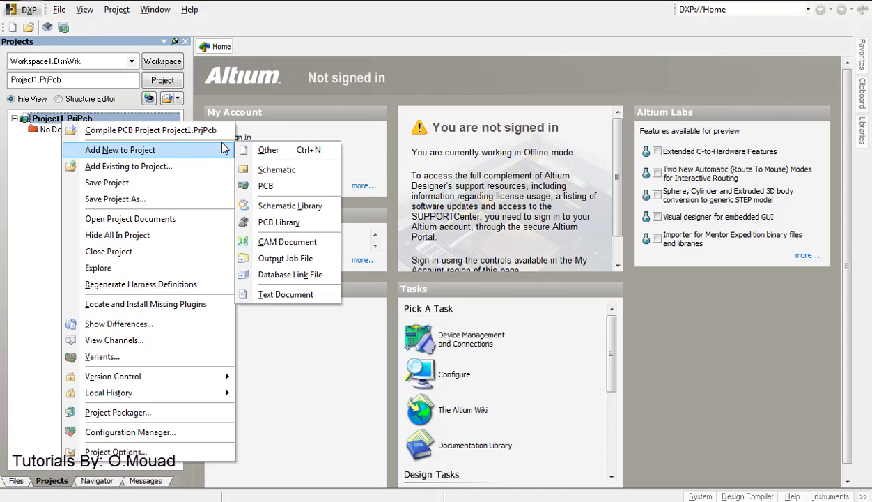
left_click(275, 171)
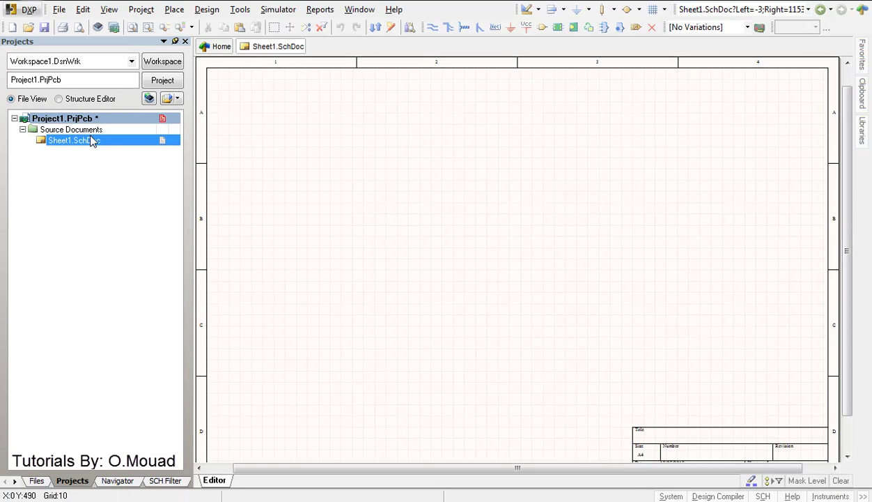
Save the new sheet as Project1.SchDoc
right_click(94, 142)
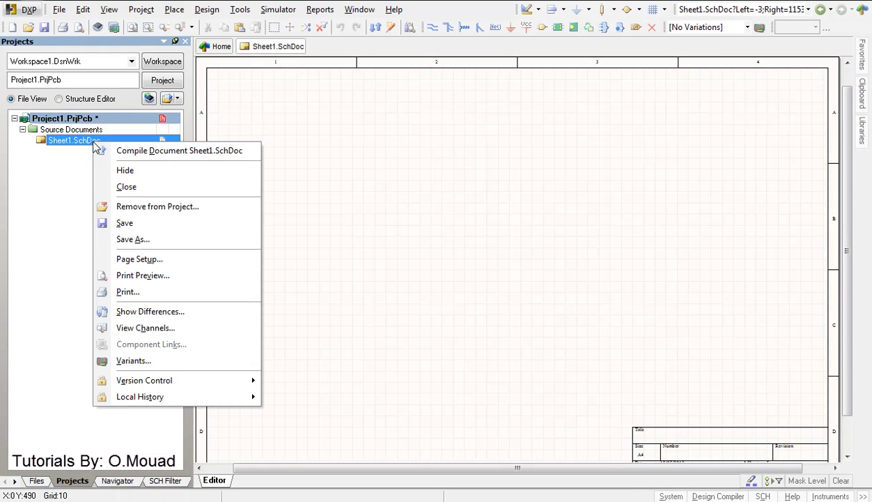
left_click(140, 225)
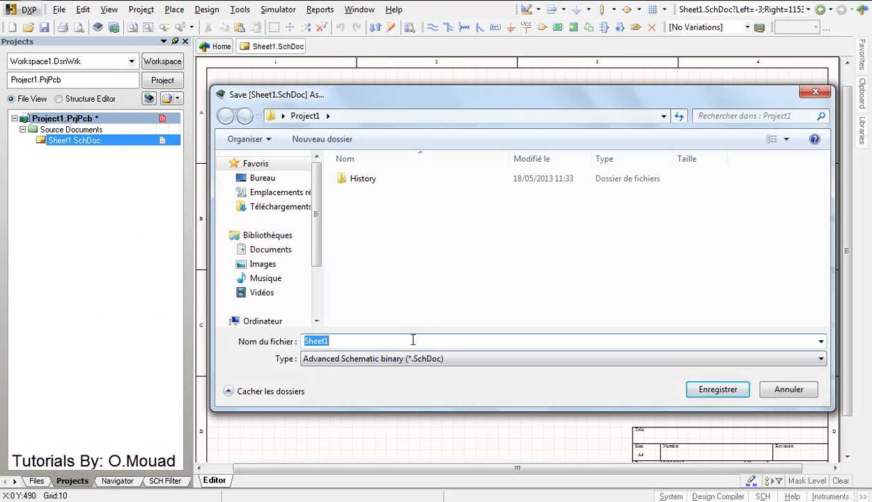
type("Project")
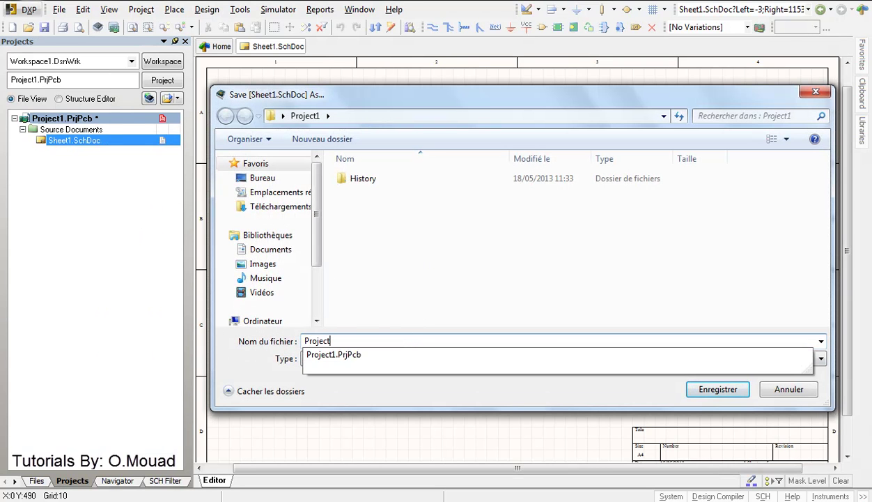
type("1")
key("Return")
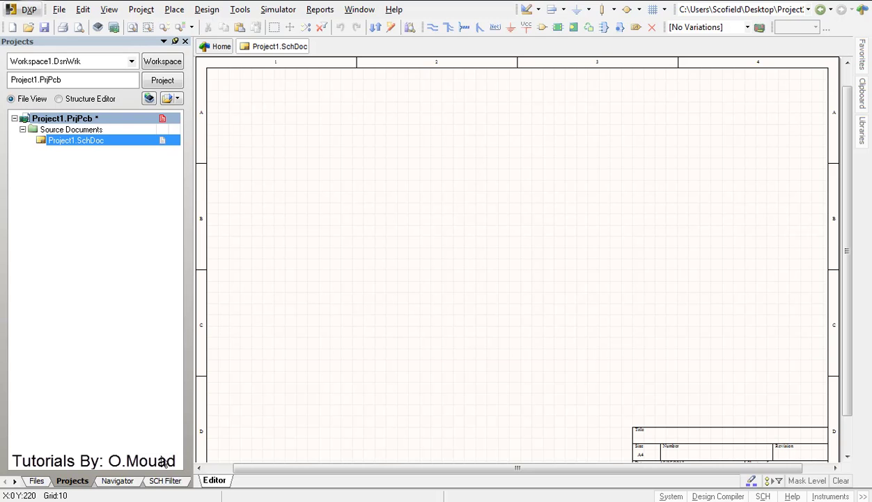
Check the RLC circuit diagram pic012.png in Chrome, then return to the empty Altium sheet
left_click(140, 426)
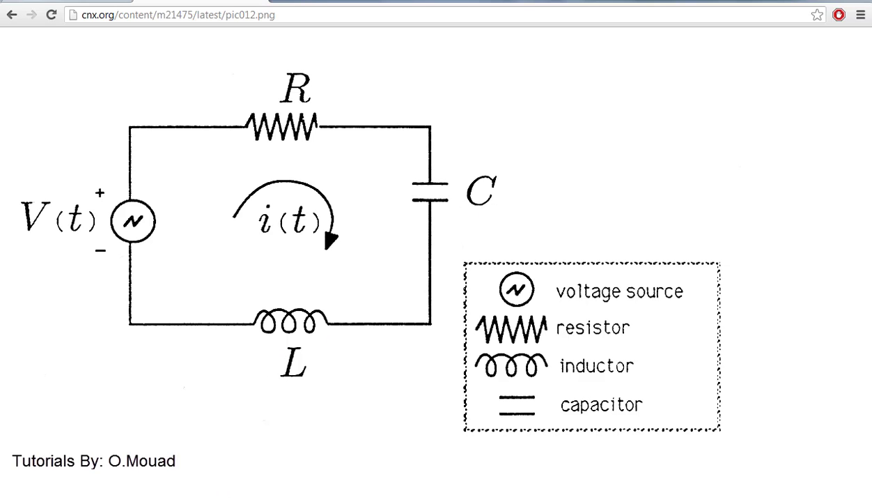
left_click(205, 446)
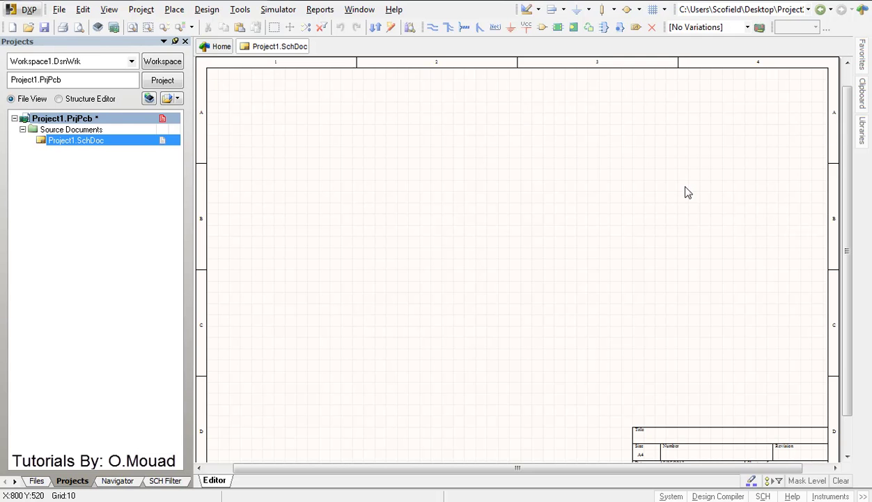
left_click(863, 136)
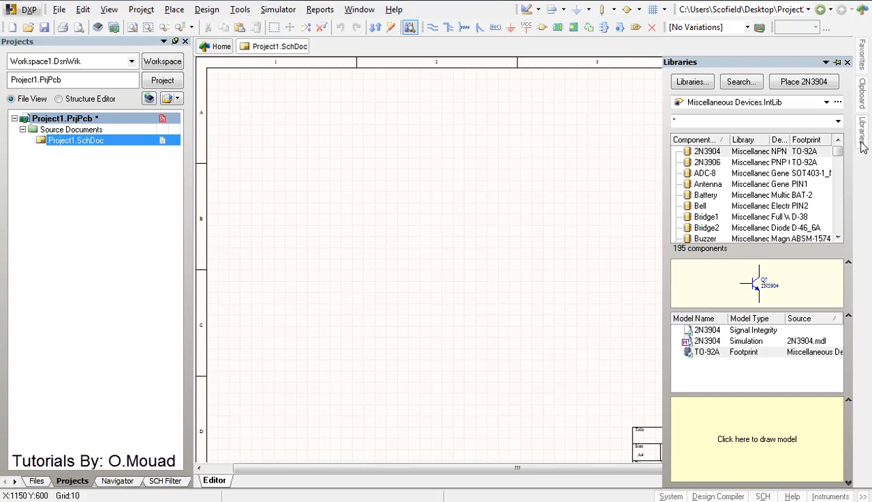
left_click(827, 102)
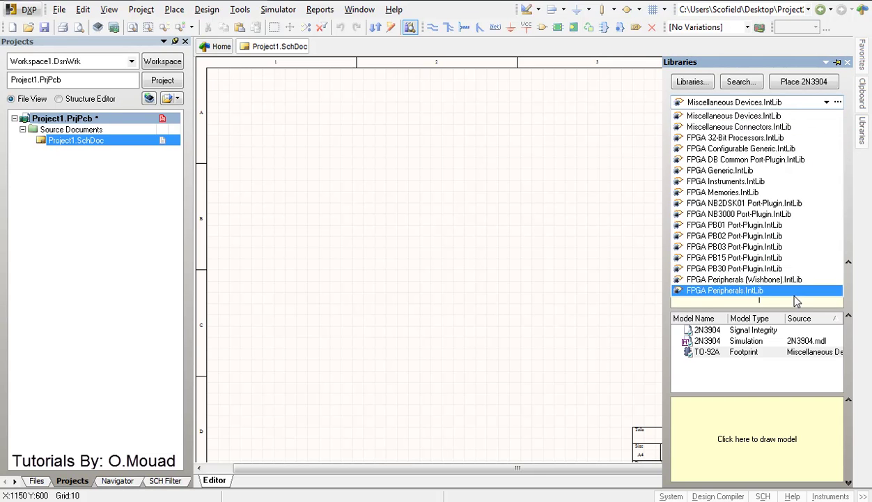
left_click(808, 116)
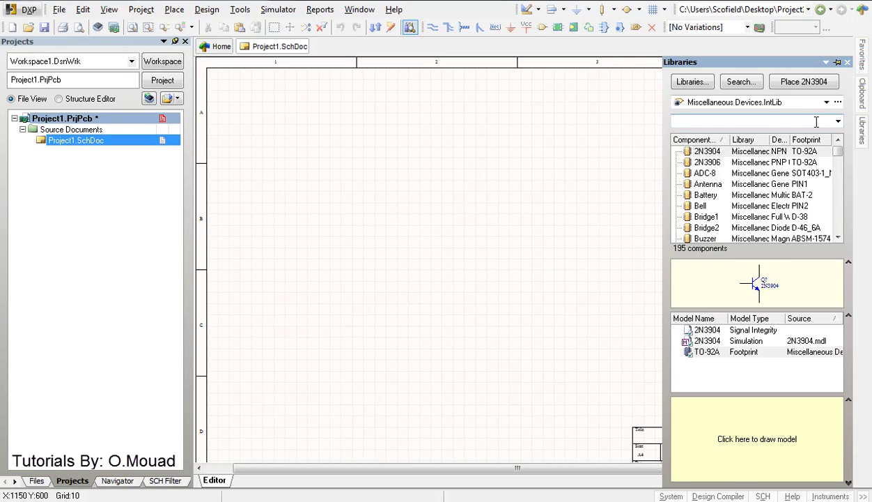
type("res")
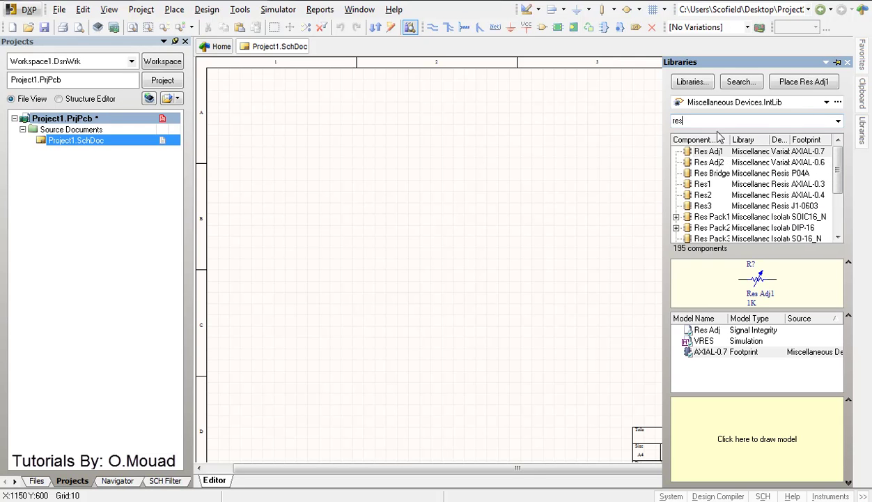
left_click(709, 162)
left_click(714, 173)
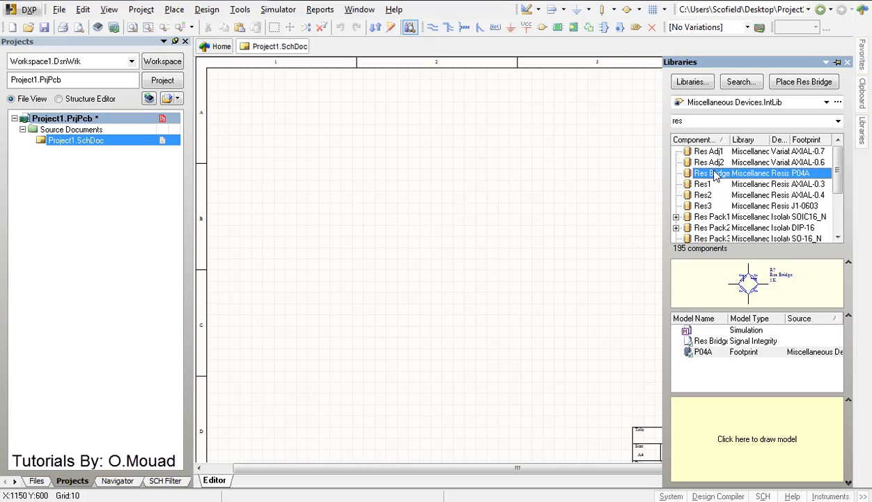
left_click(703, 184)
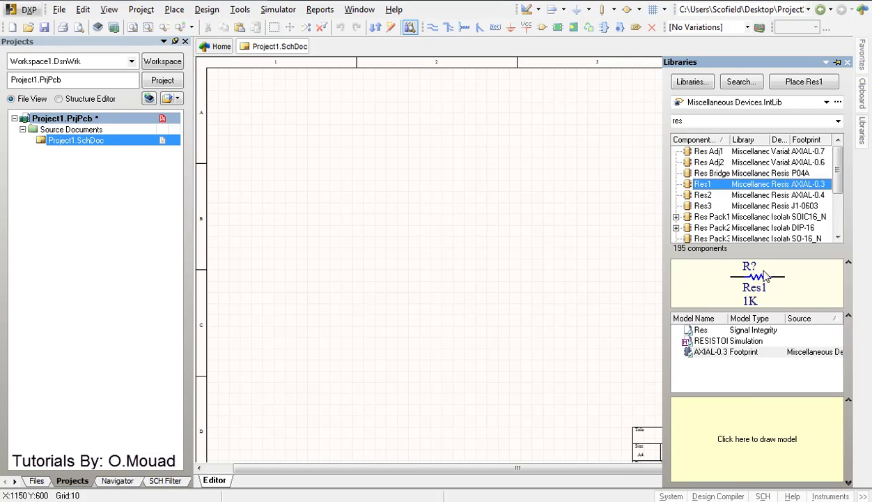
Start Place Part, cancel it, and restart it with the P, P shortcut
left_click(185, 14)
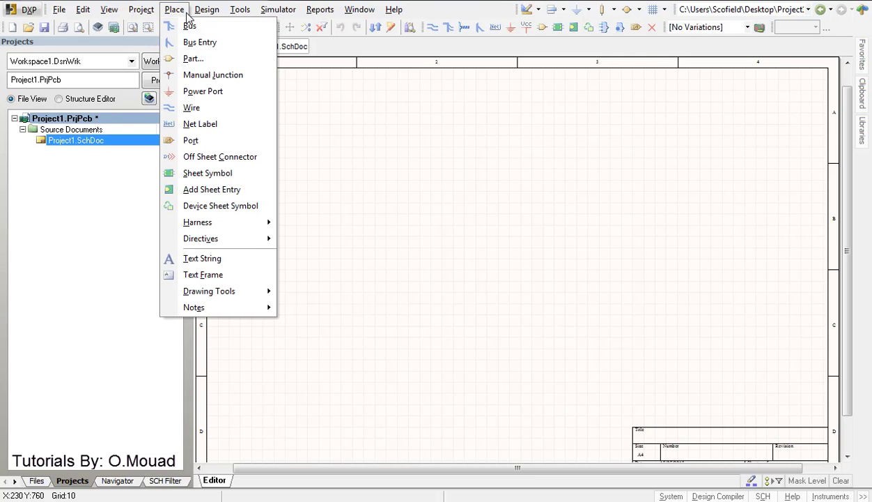
left_click(193, 59)
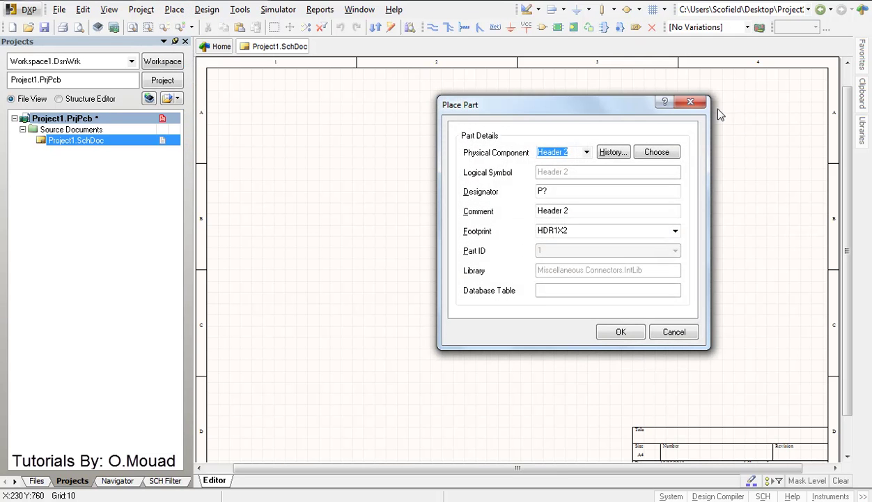
left_click(690, 103)
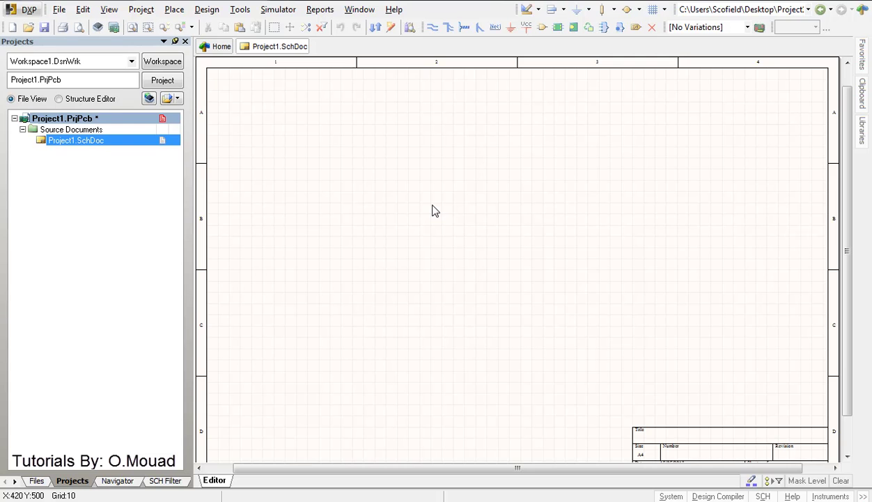
key("p")
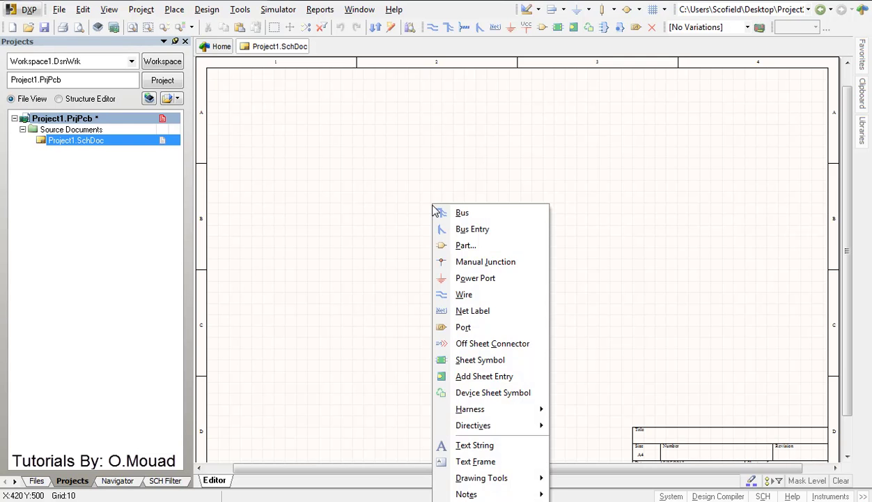
key("p")
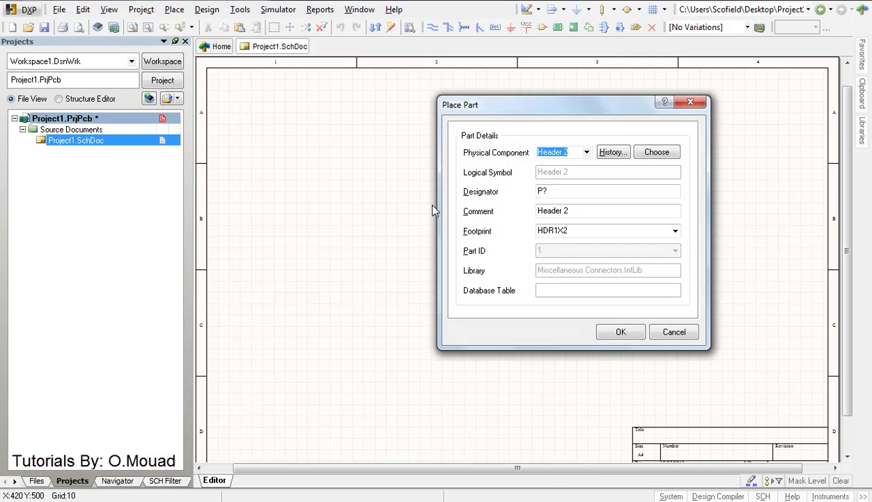
Choose Res1 from Miscellaneous Devices.IntLib, checking its AXIAL-0.3 footprint preview
left_click(654, 155)
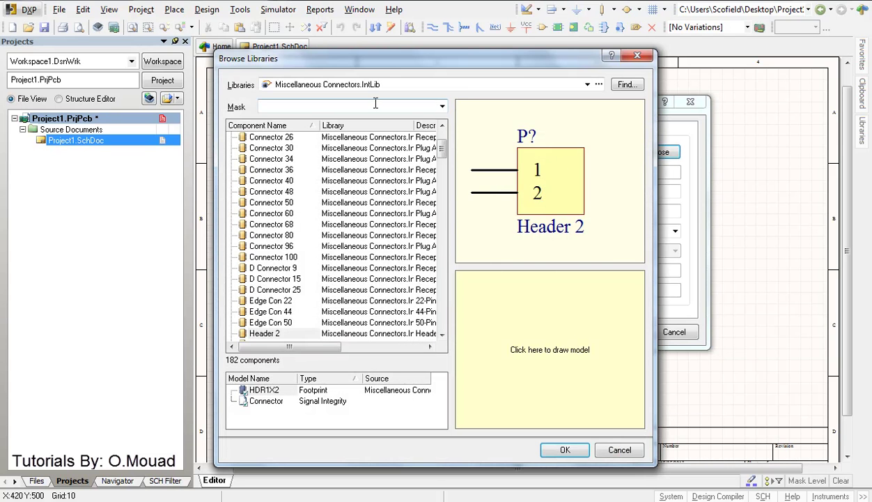
left_click(572, 84)
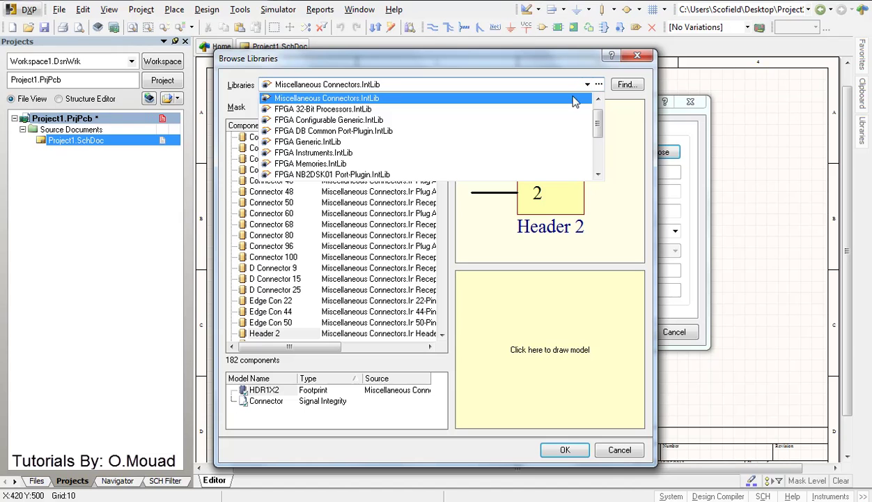
scroll(510, 100, "up", 1)
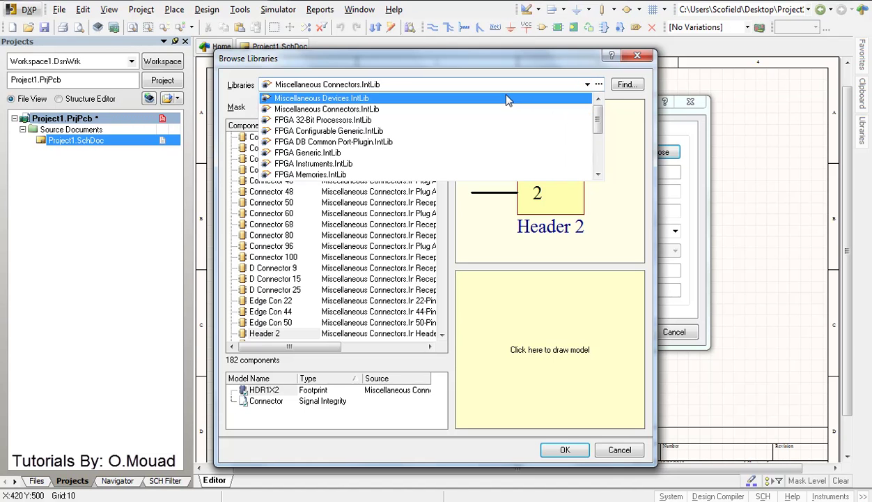
left_click(508, 99)
left_click(416, 108)
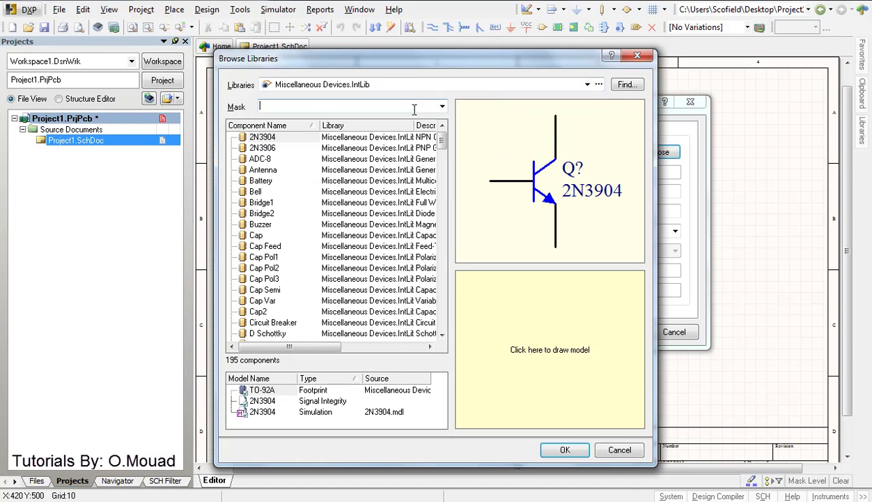
type("Res")
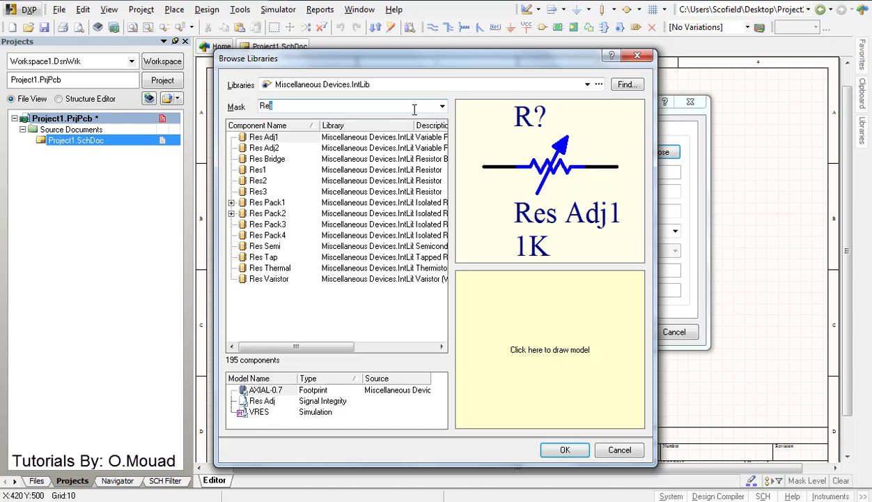
left_click(259, 170)
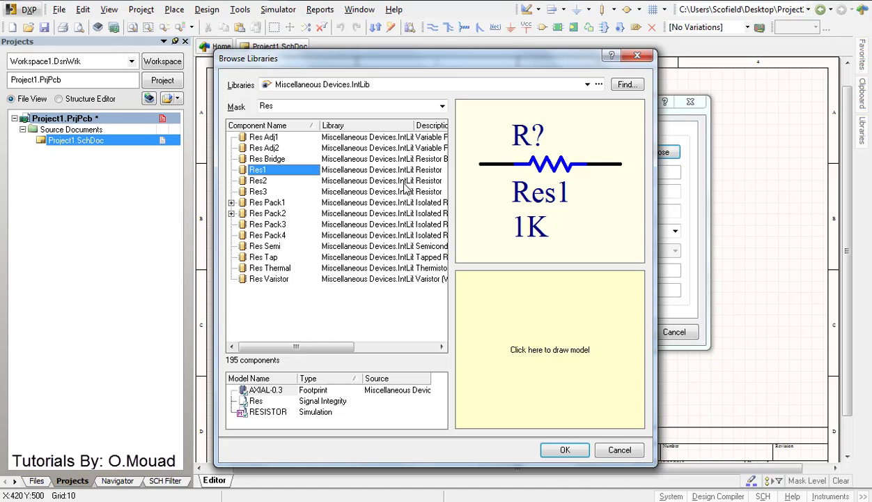
left_click(533, 350)
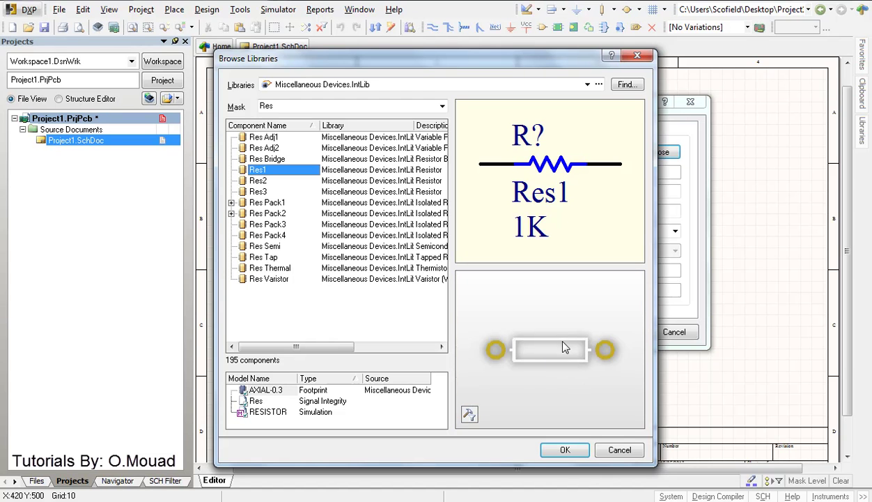
left_click_drag(566, 348, 558, 373)
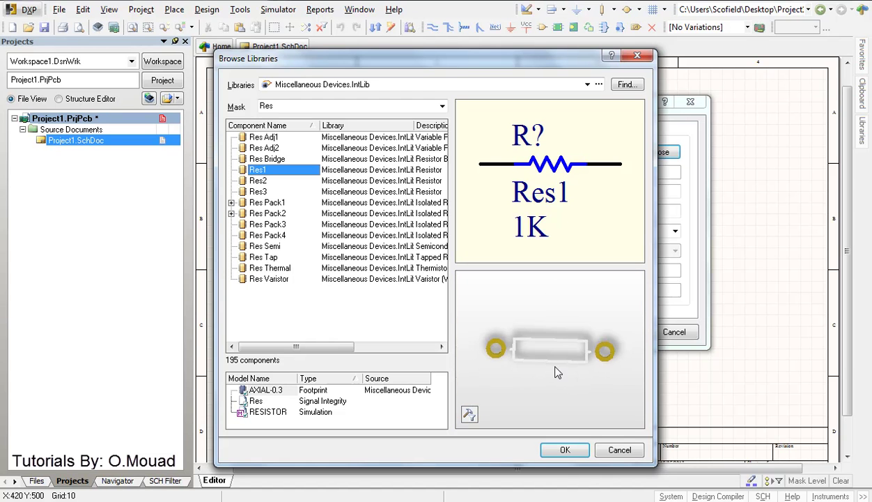
left_click(565, 450)
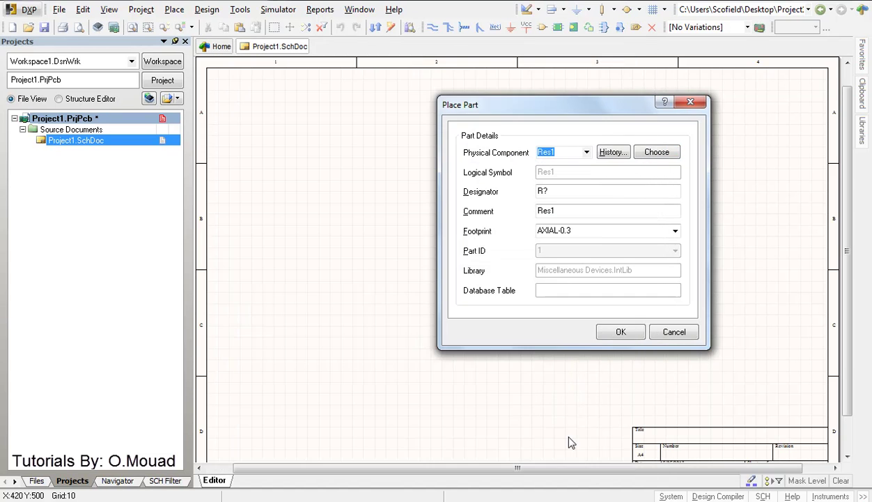
Place the Res1 resistor (R?, 1K) rotated vertically on the sheet
left_click(617, 331)
key("space")
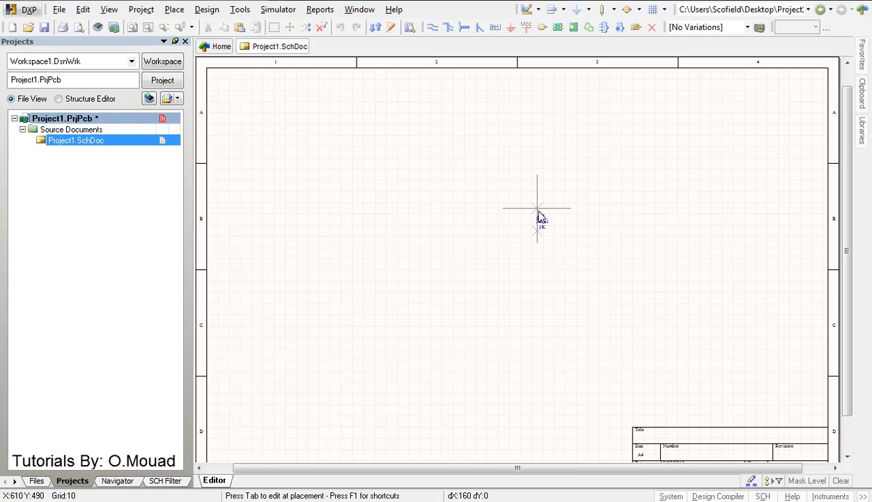
key("Page_Up")
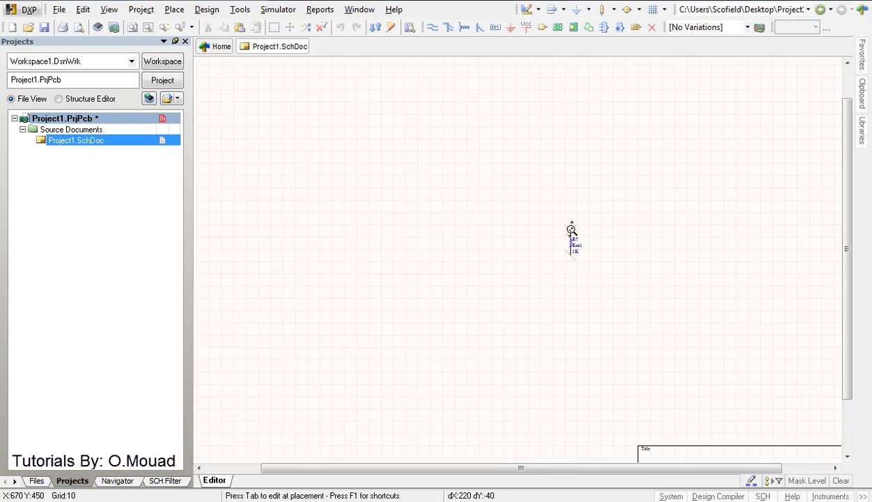
key("Page_Up")
key("Page_Up")
key("Page_Up")
key("Page_Up")
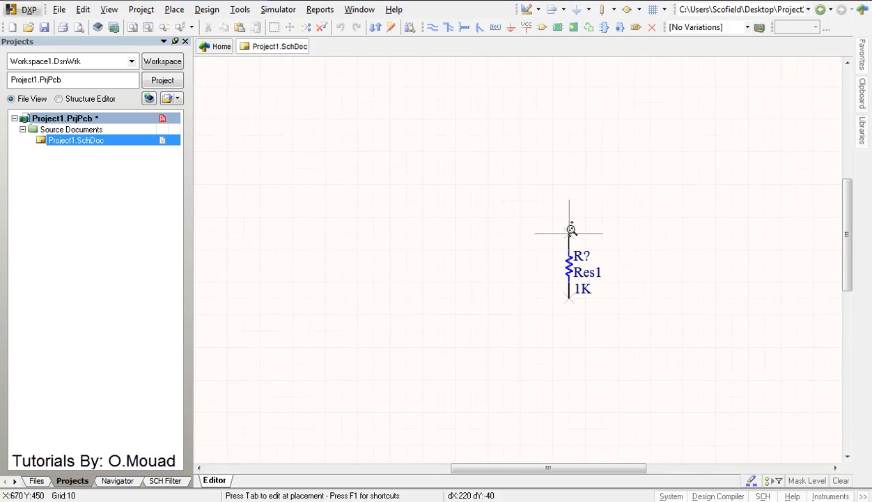
left_click(589, 162)
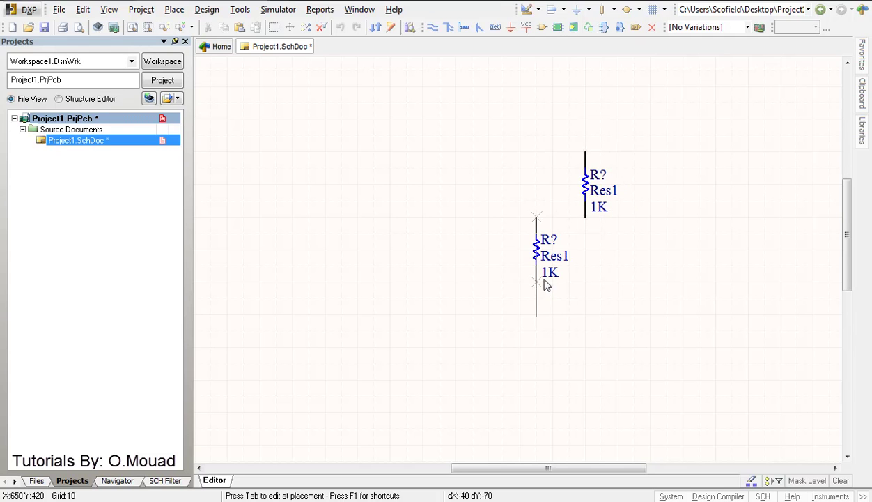
Stop placing resistors and pick the Cap capacitor from the library for placement
right_click(568, 317)
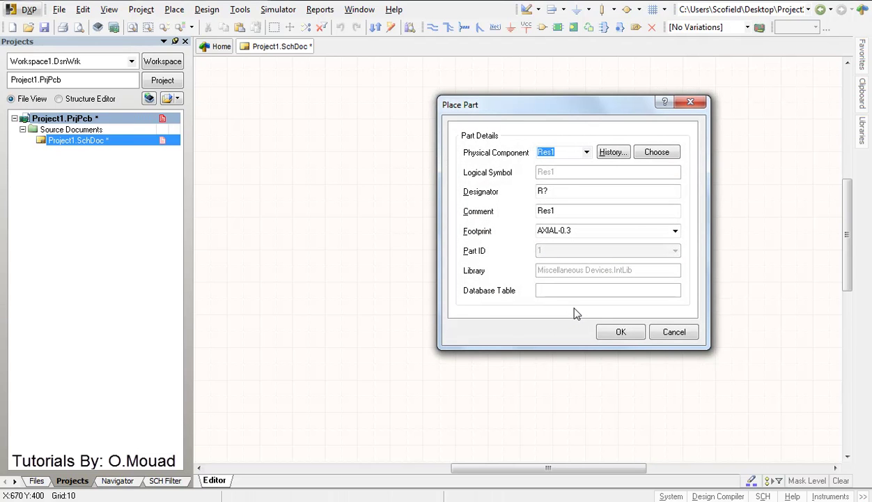
left_click(657, 153)
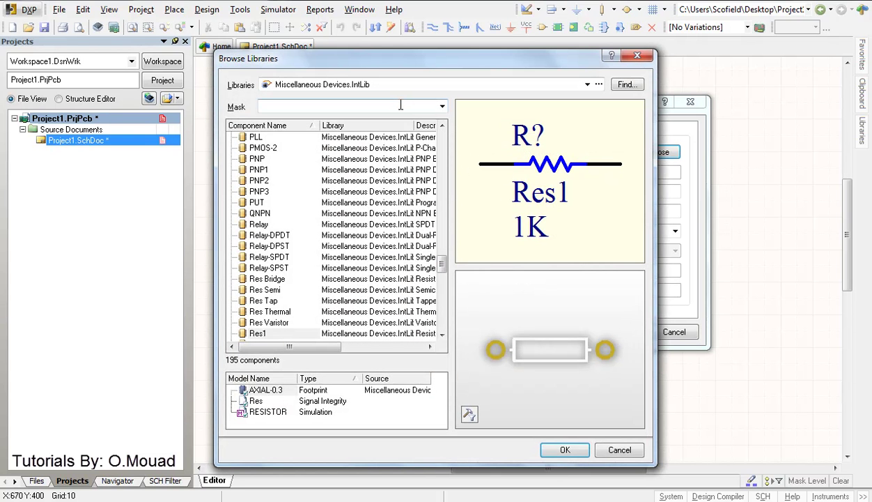
left_click(402, 104)
type("cap")
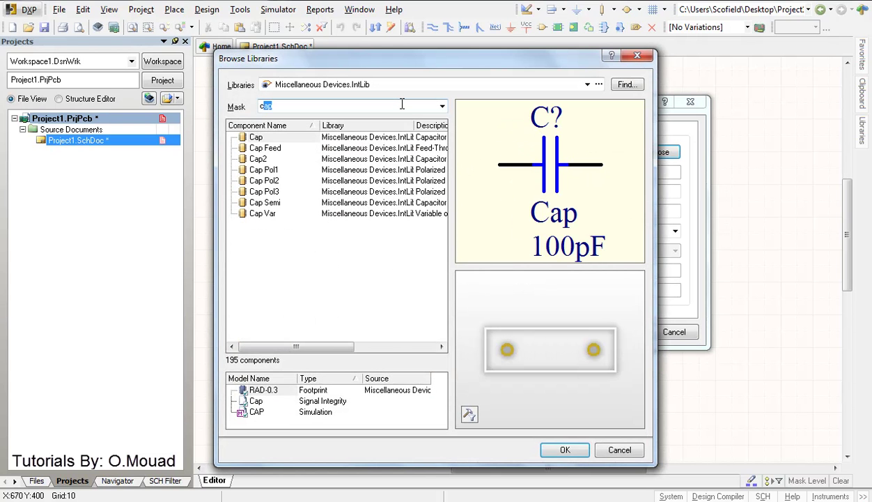
left_click(403, 104)
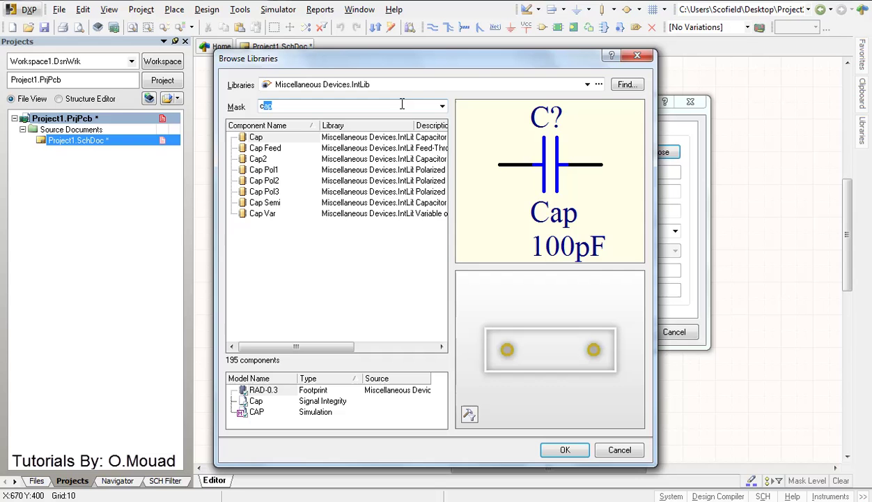
left_click(272, 138)
left_click(566, 450)
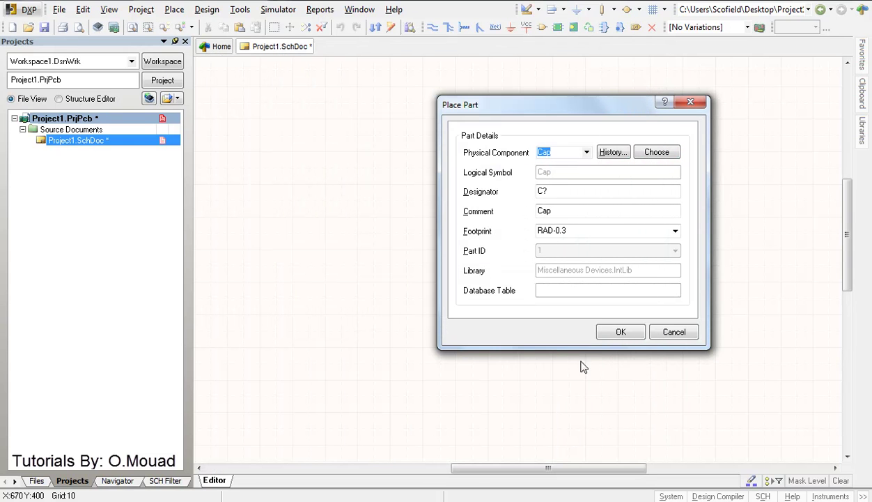
left_click(618, 332)
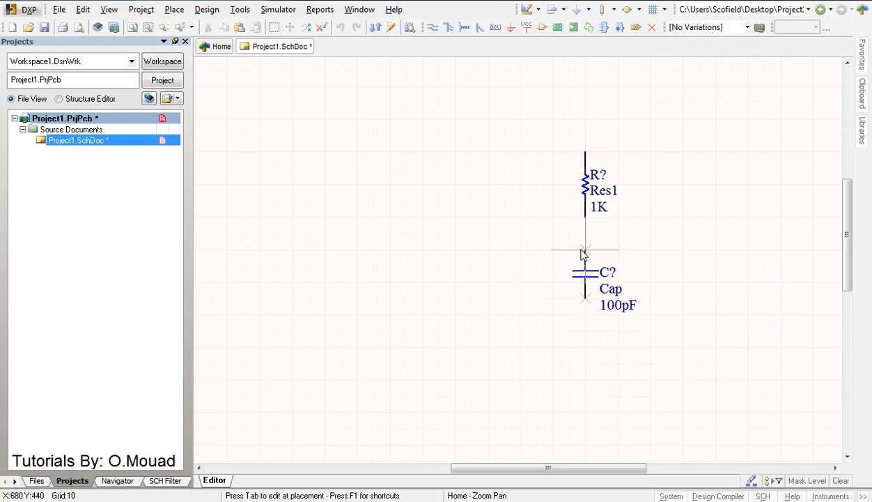
Set the capacitor's value to 10nF and place it directly below the resistor
key("Tab")
left_click(566, 168)
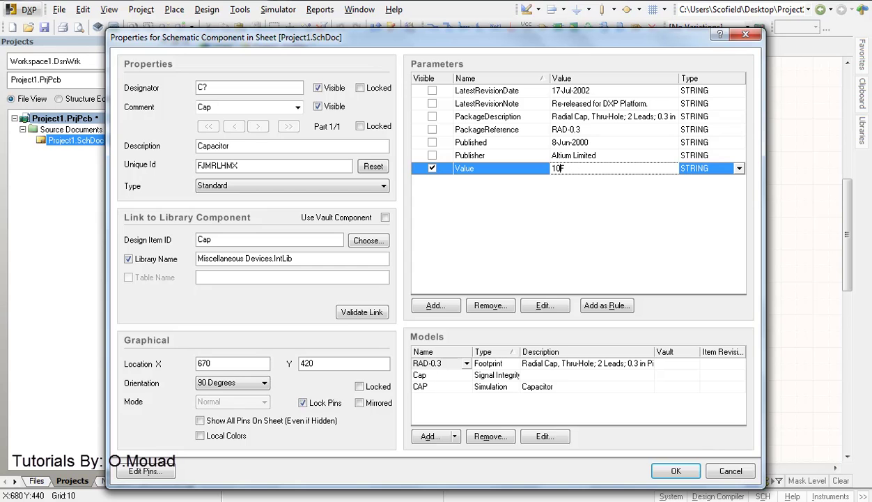
type("n")
left_click(679, 471)
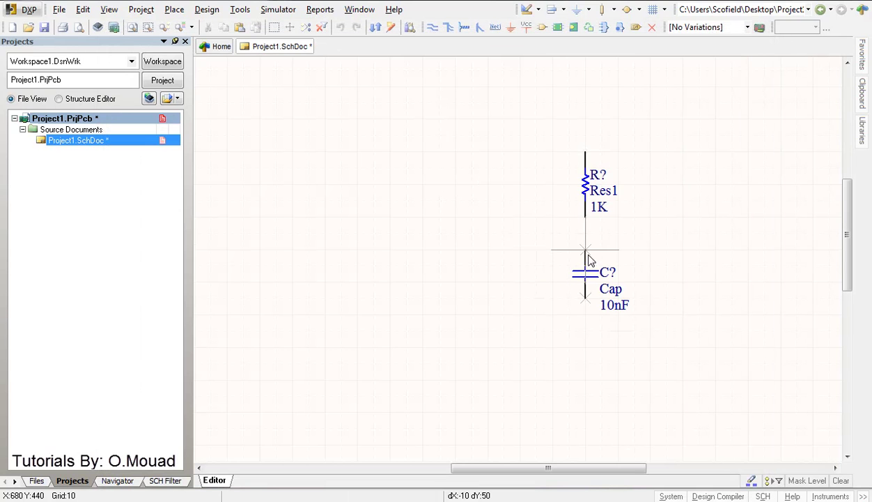
left_click(588, 260)
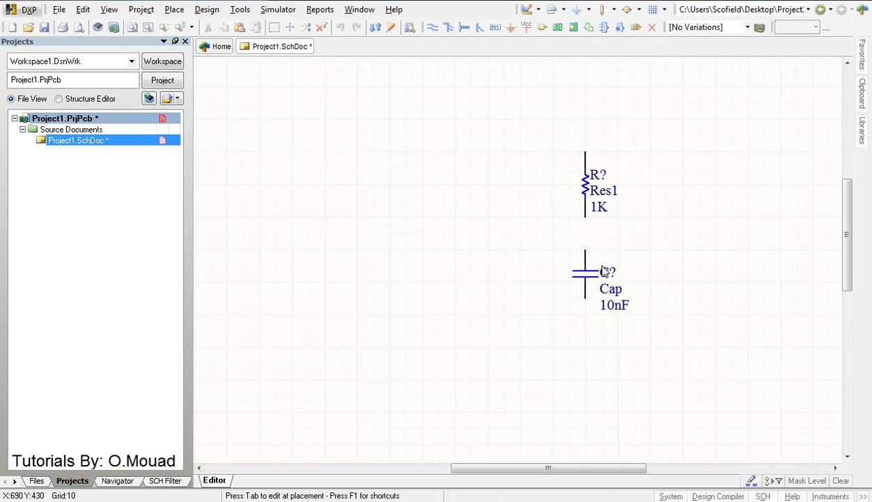
Stop placing capacitors and pick the Inductor part from the library for placement
right_click(411, 272)
left_click(637, 153)
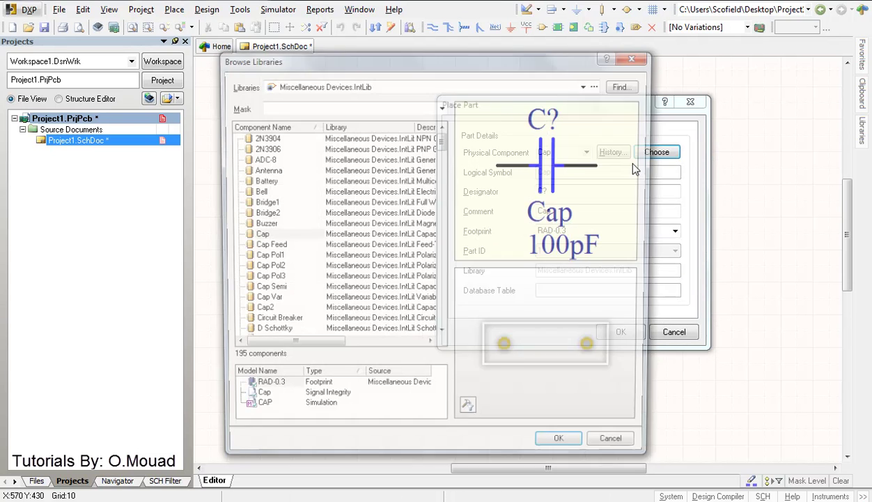
type("indu")
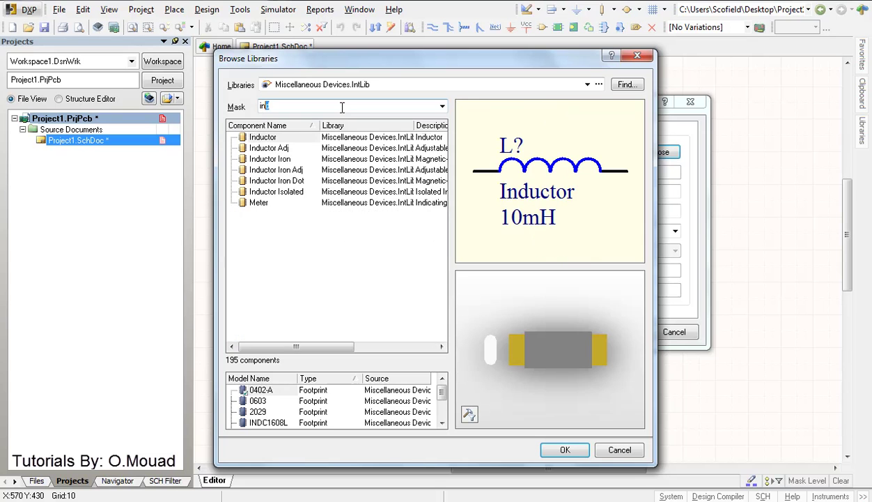
left_click(273, 138)
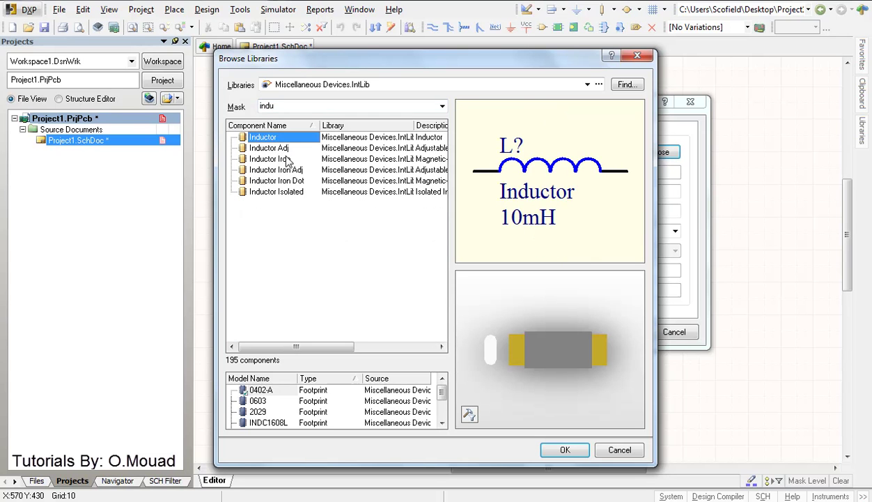
left_click(565, 449)
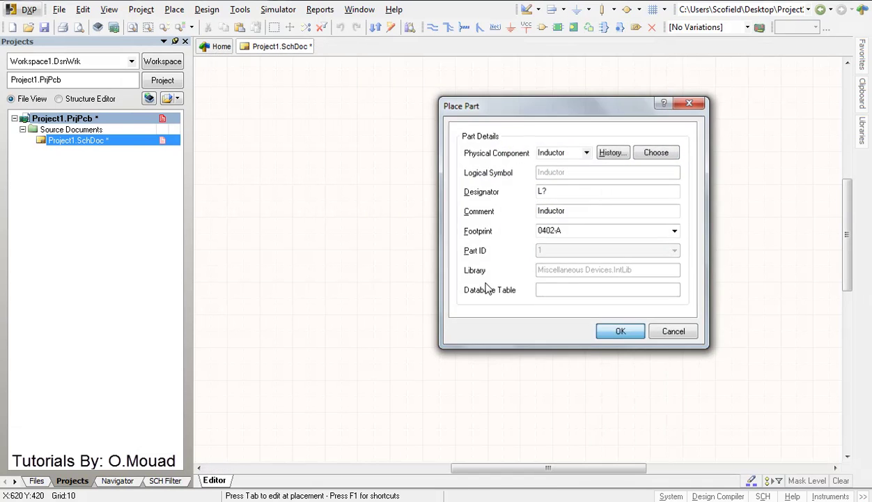
left_click(621, 331)
Set the inductor's value to 100mH and place it left of the capacitor
key("Tab")
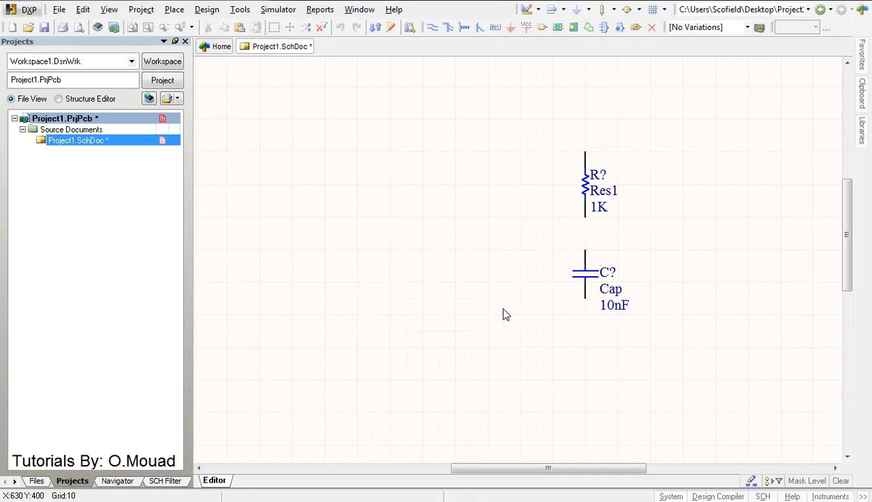
left_click(562, 197)
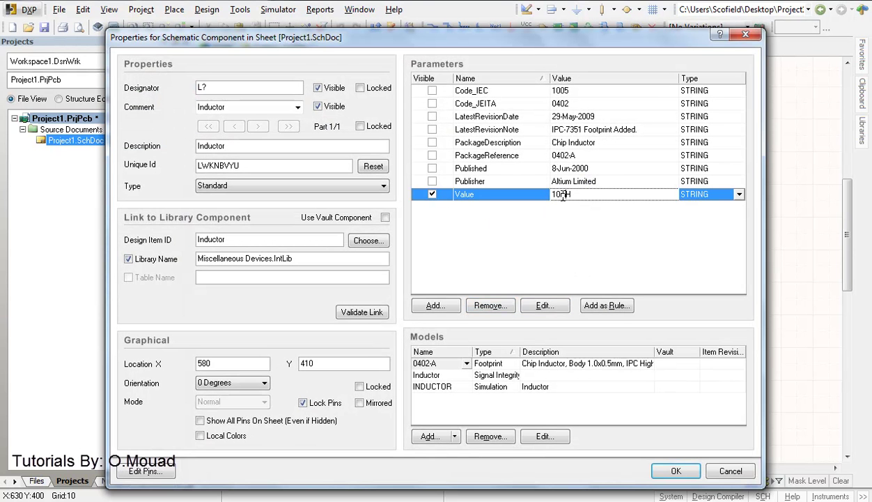
left_click(561, 194)
type("0")
left_click(673, 472)
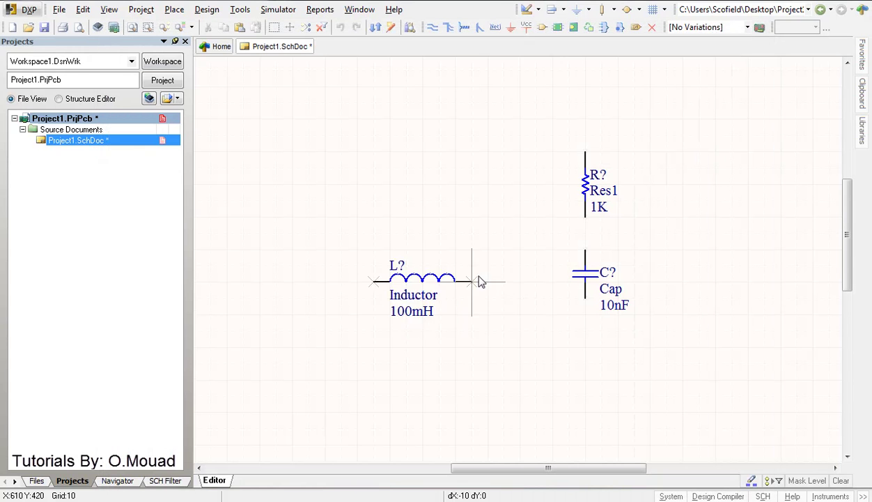
left_click(503, 317)
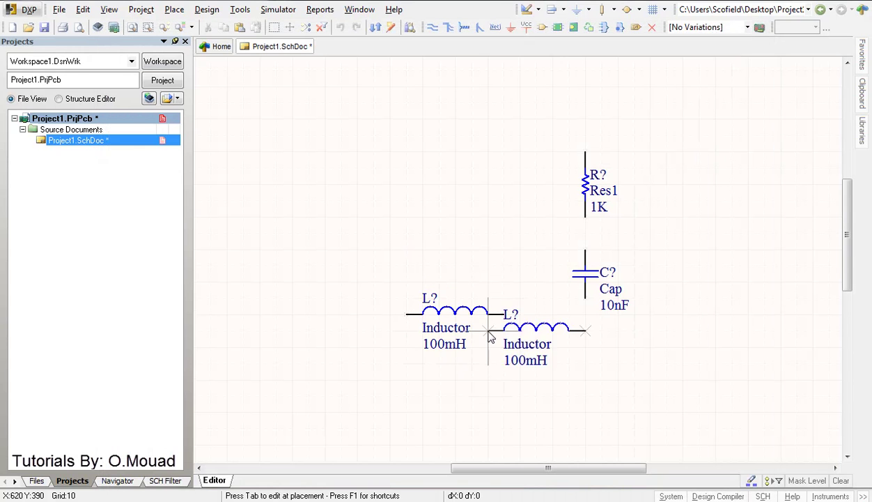
Pick Header 2 from Miscellaneous Connectors.IntLib as the part to place
right_click(326, 228)
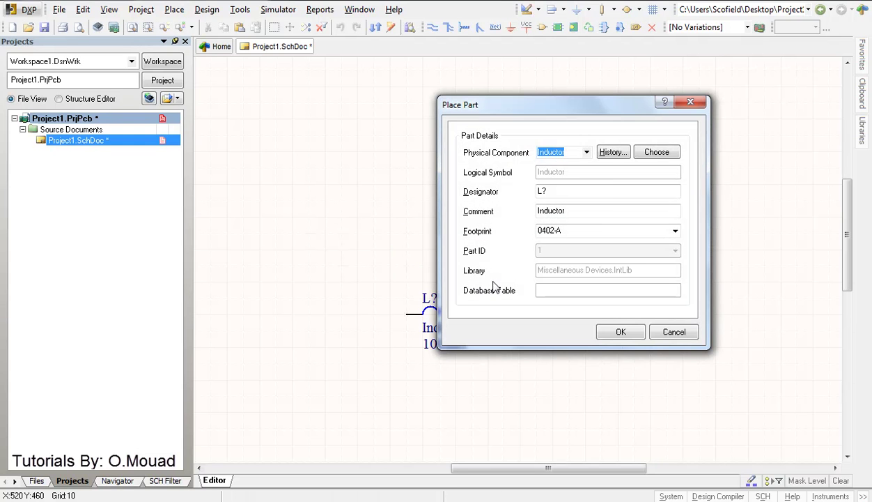
left_click(657, 152)
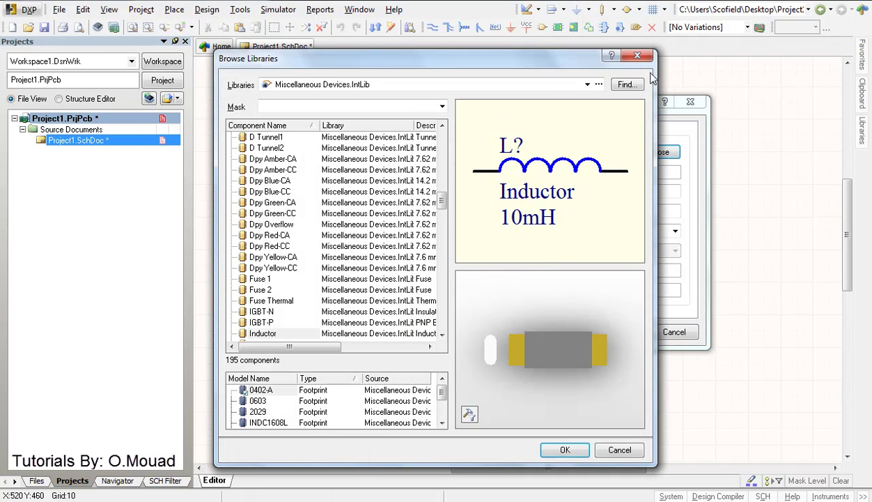
left_click(548, 85)
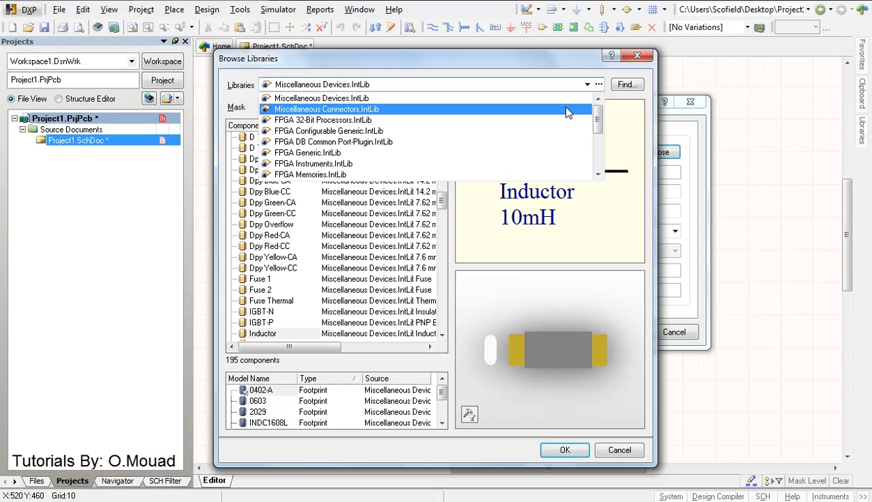
left_click(566, 109)
left_click(402, 108)
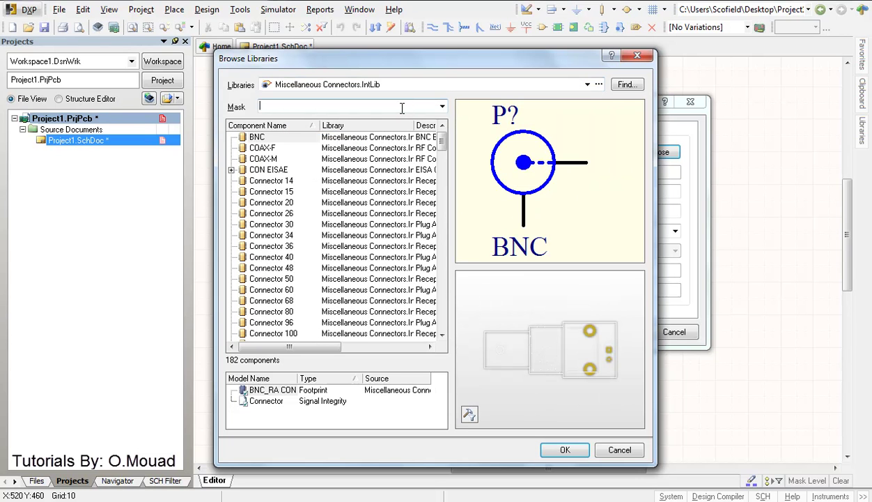
type("H2")
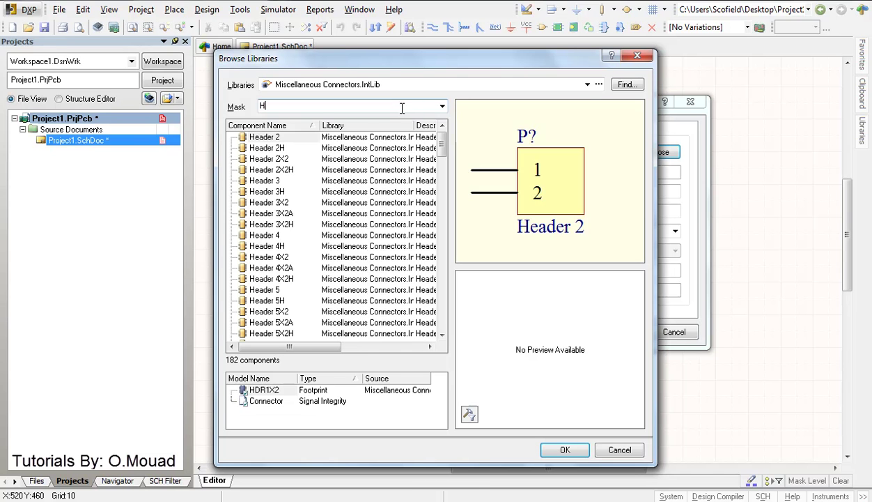
left_click(305, 138)
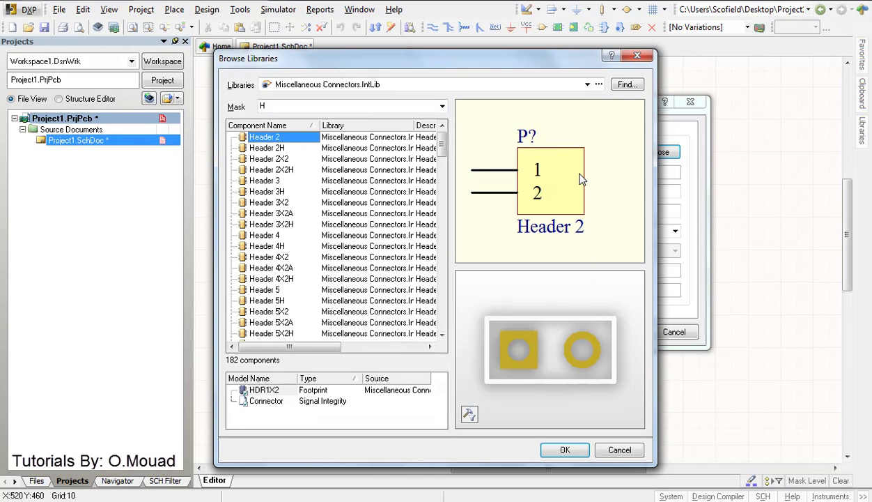
left_click(561, 450)
left_click(617, 330)
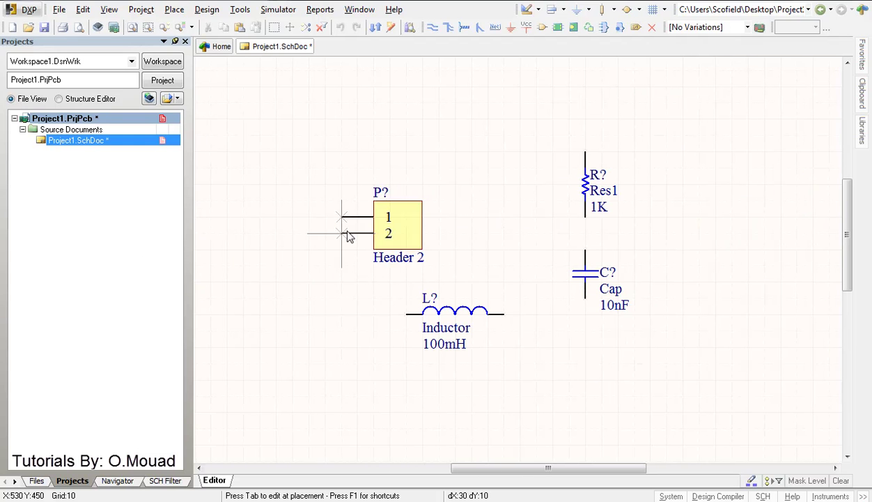
Mirror the header so its pins face right and place it at the left
key("End")
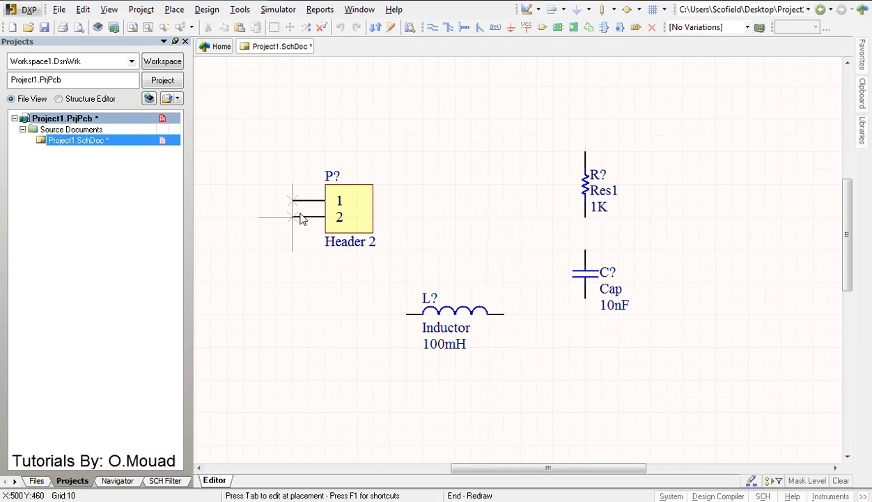
key("Home")
key("x")
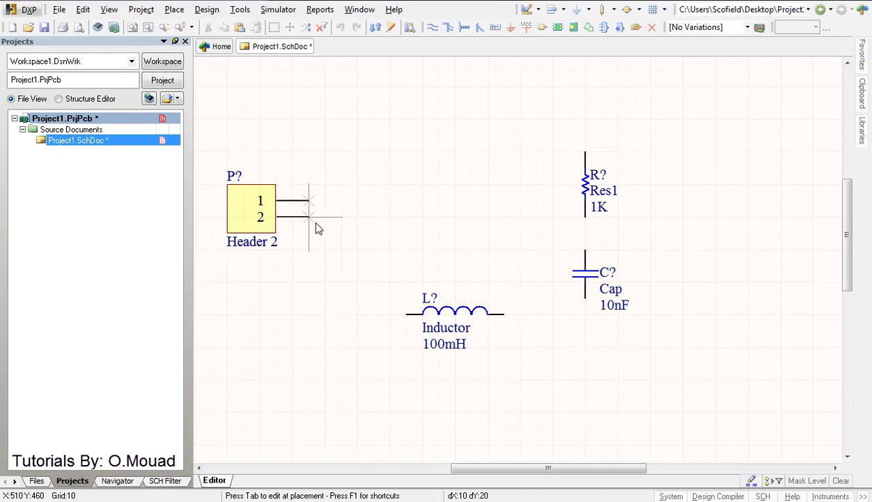
key("x")
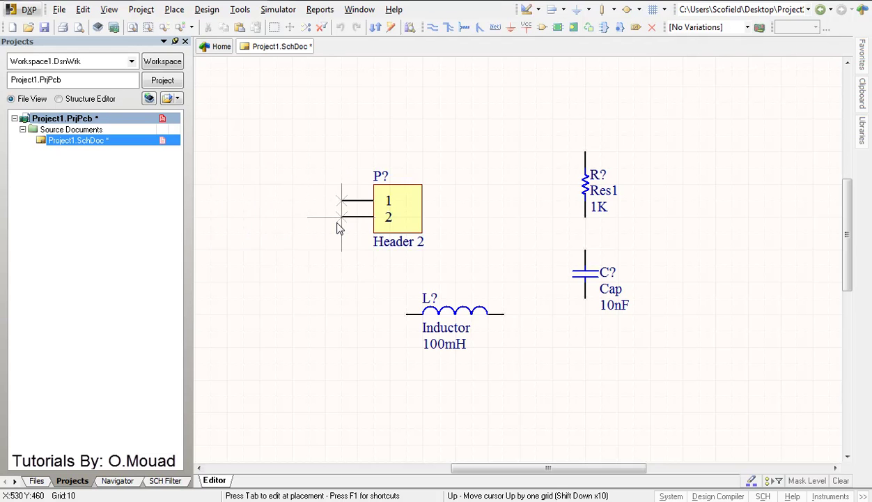
key("x")
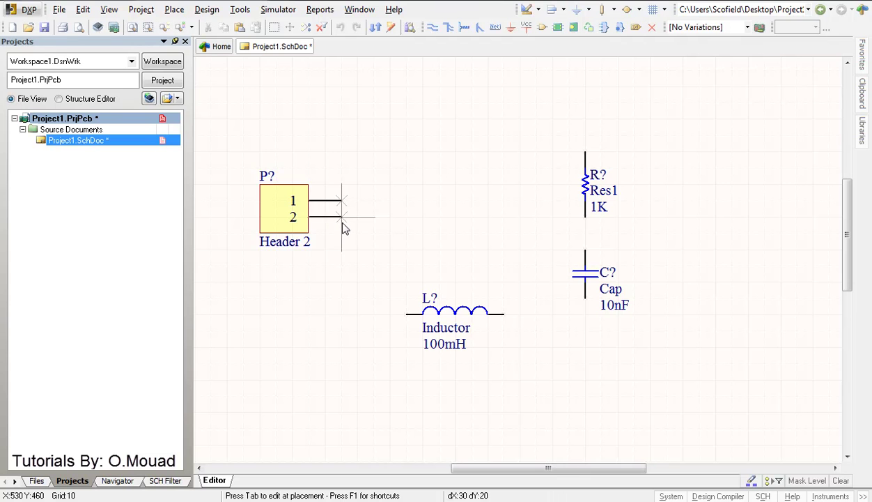
left_click(342, 228)
right_click(389, 281)
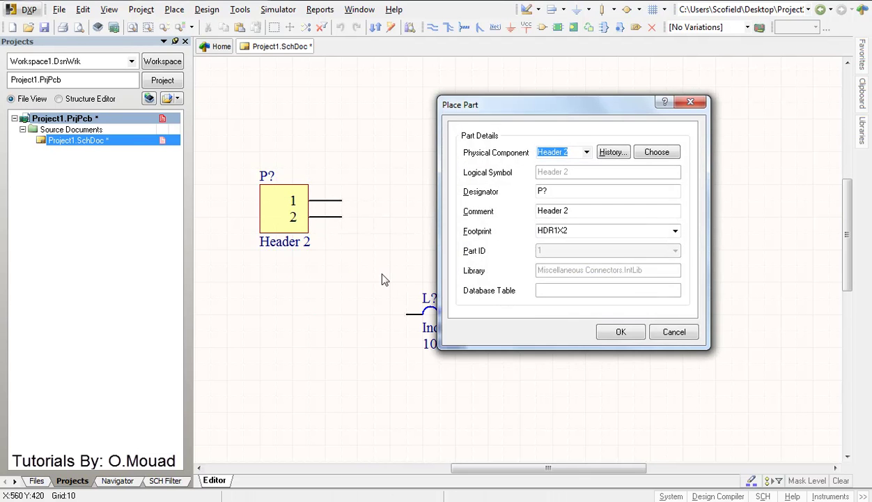
Wire header pin 1 up and across to the resistor's top pin
left_click(673, 331)
right_click_drag(468, 224, 535, 204)
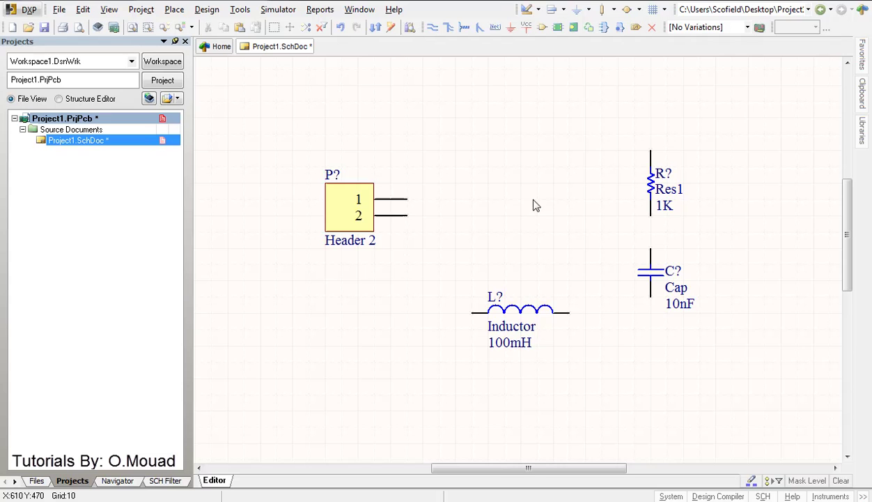
left_click(433, 32)
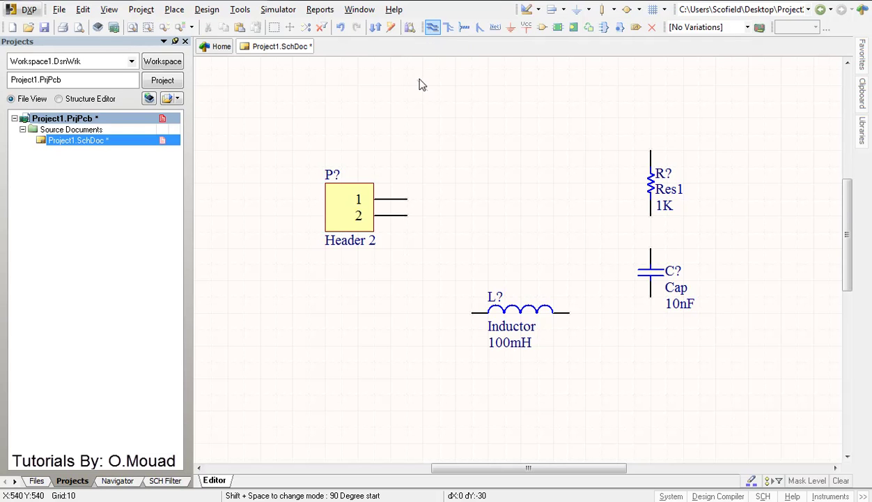
left_click(410, 200)
left_click(409, 150)
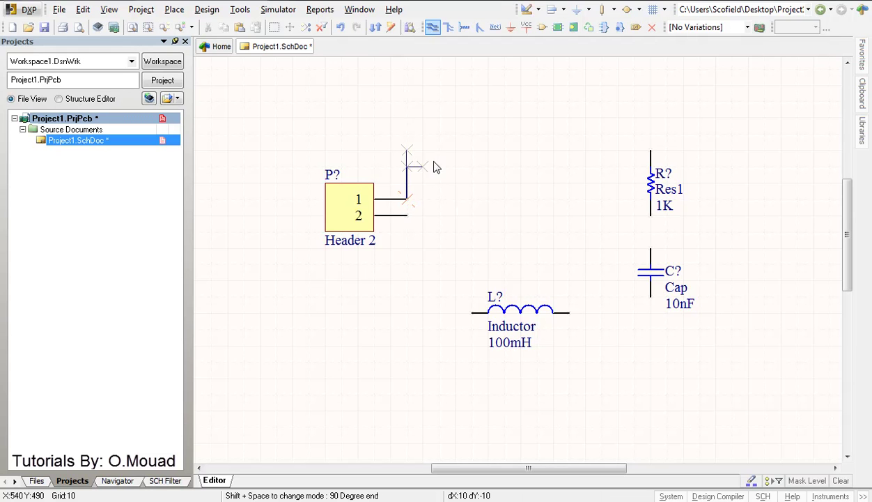
left_click(650, 151)
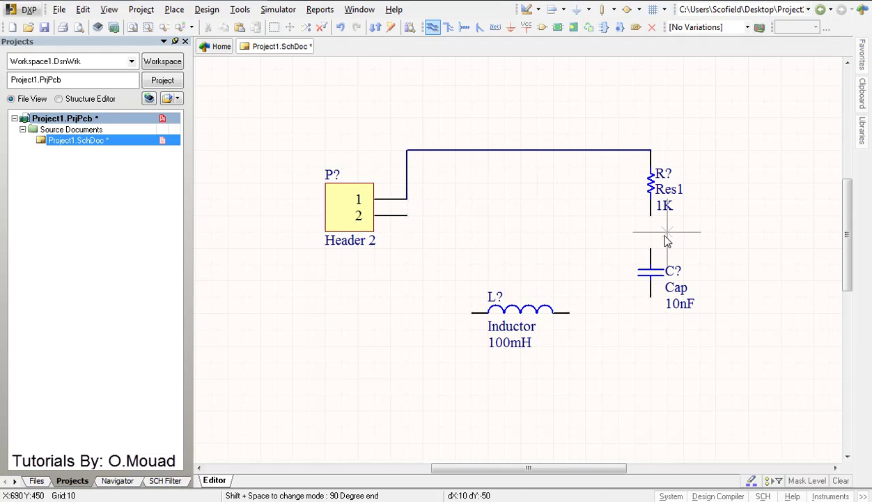
Wire resistor to capacitor, capacitor to inductor, and inductor back to header pin 2
left_click(651, 217)
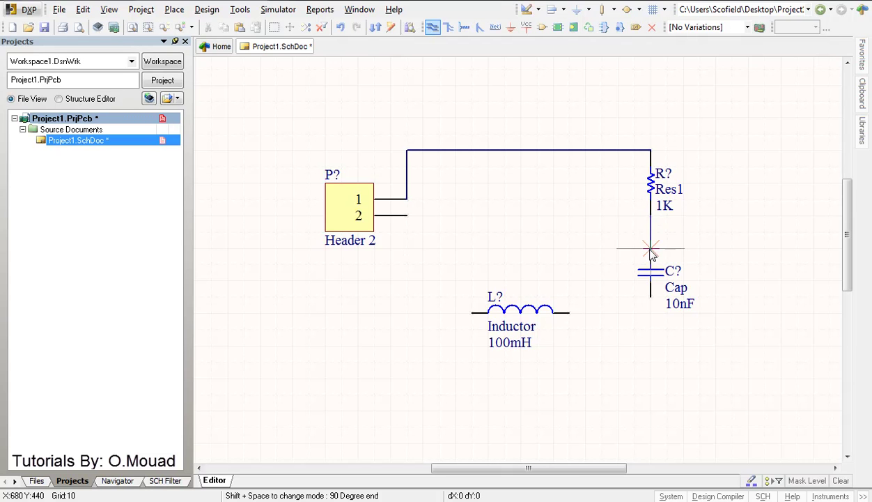
left_click(650, 264)
left_click(651, 297)
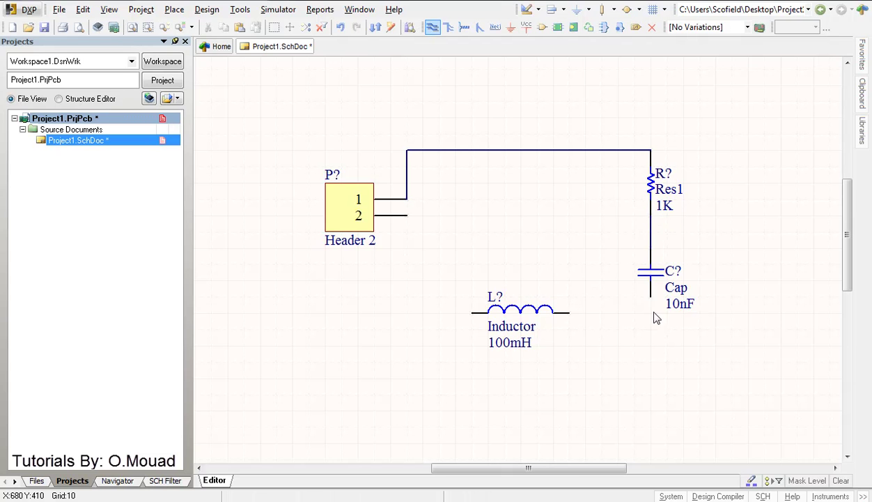
left_click(570, 313)
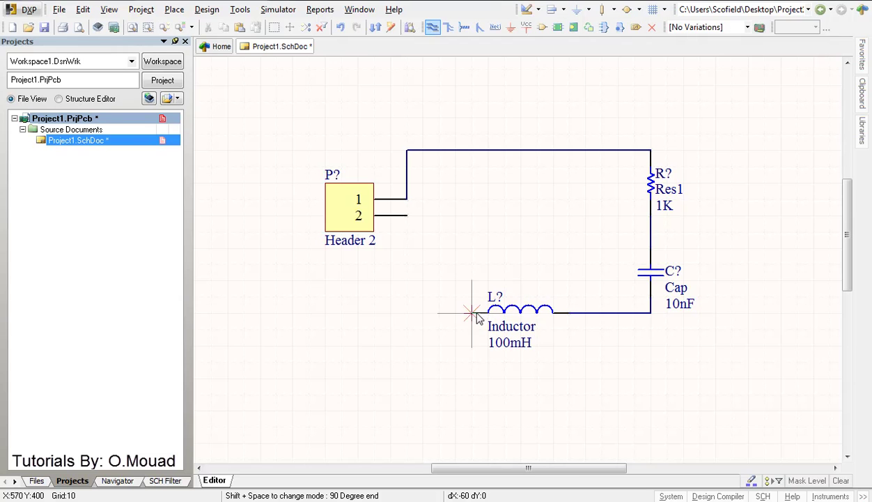
left_click(473, 313)
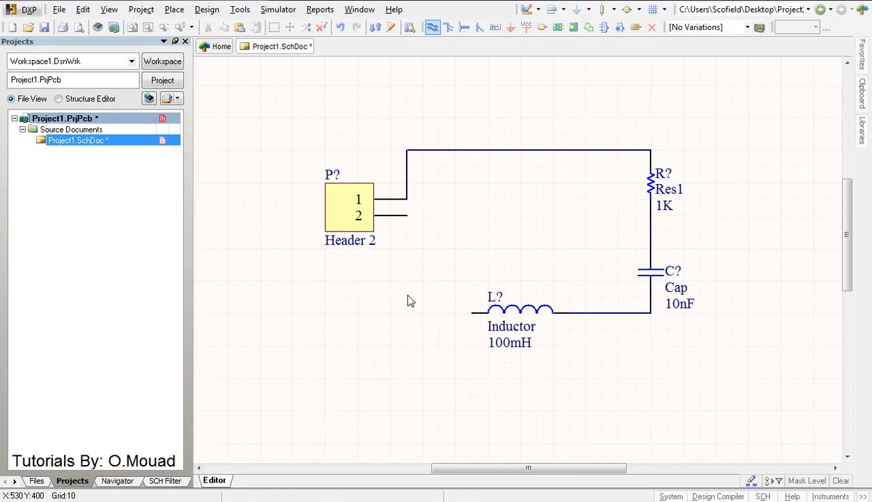
left_click(407, 216)
right_click(436, 273)
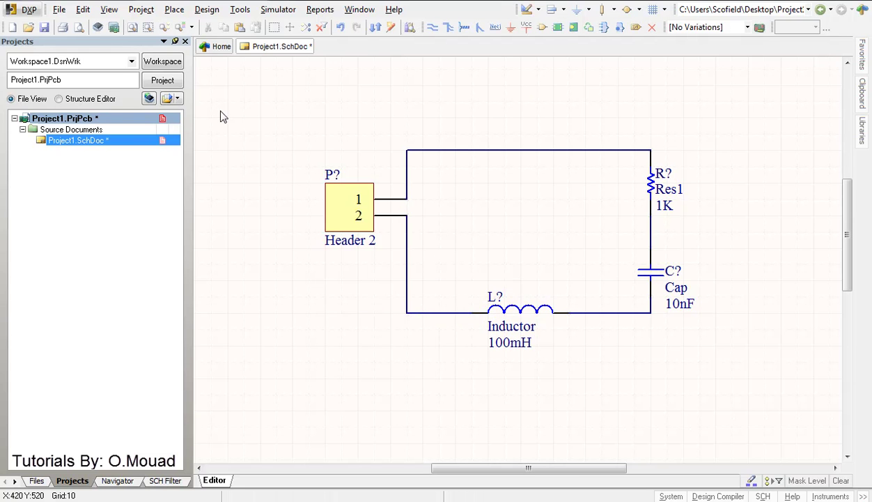
Select the whole RLC circuit, clear the selection, and open the Tools menu
left_click_drag(242, 95, 285, 95)
left_click(767, 405)
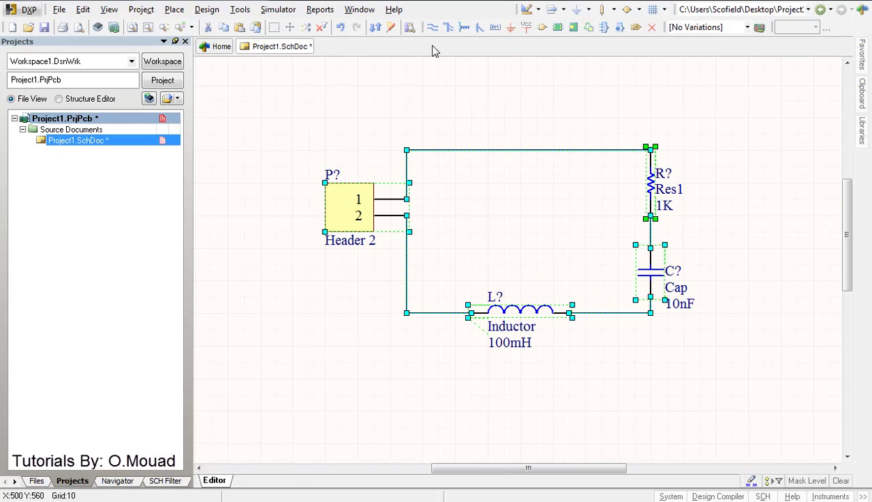
left_click(309, 141)
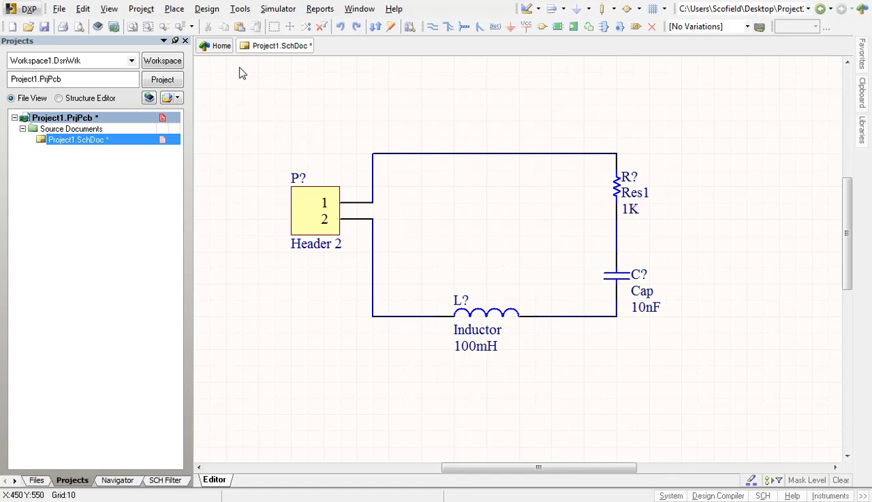
left_click(239, 8)
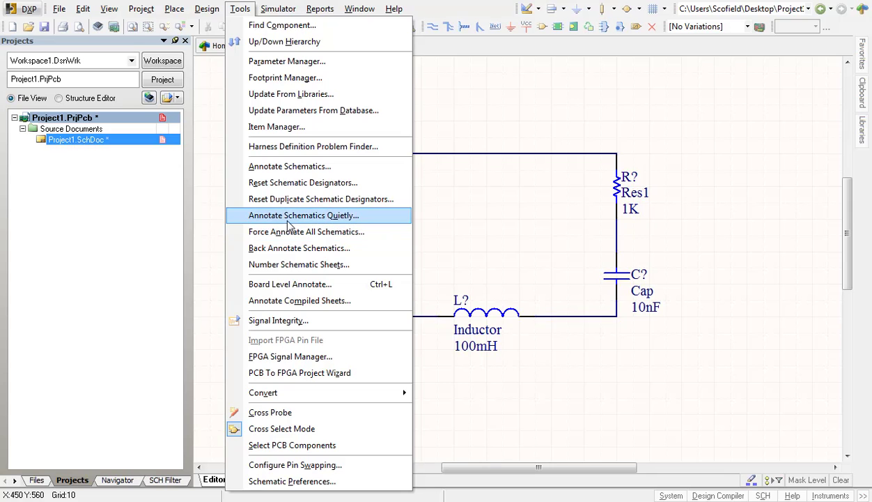
Annotate the schematic quietly and accept the four designator changes to P1, R1, C1 and L1
left_click(348, 215)
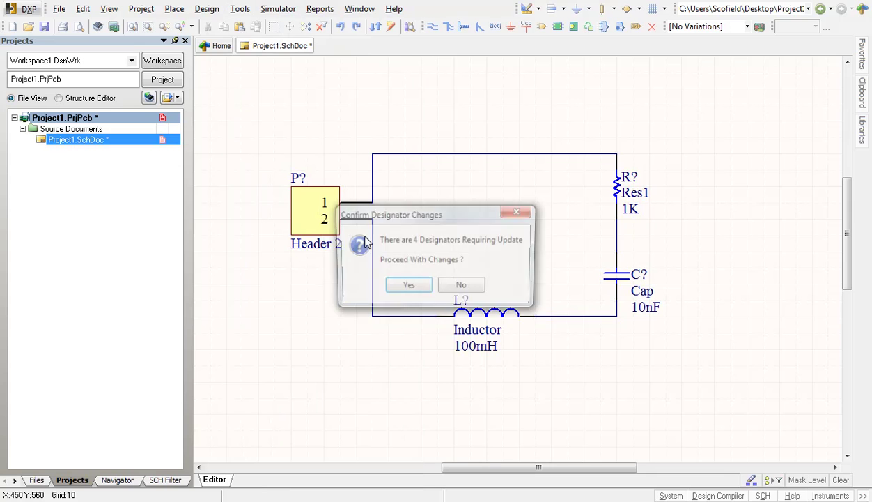
left_click(411, 288)
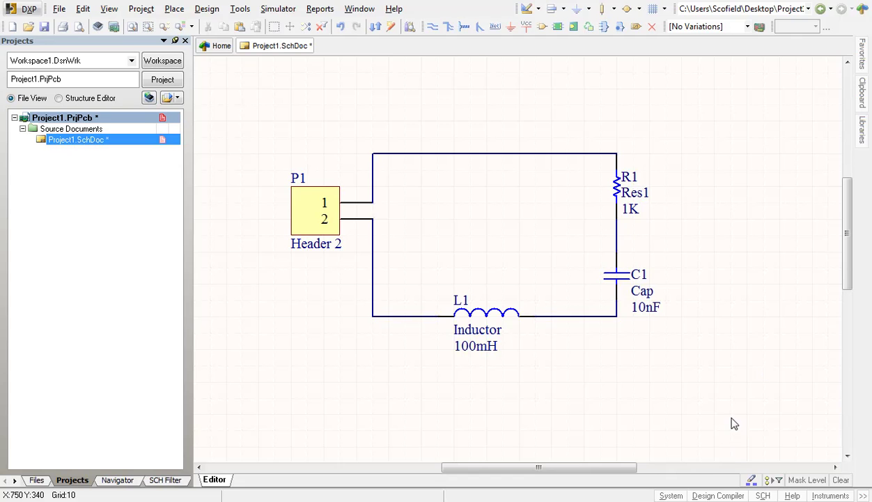
left_click(731, 501)
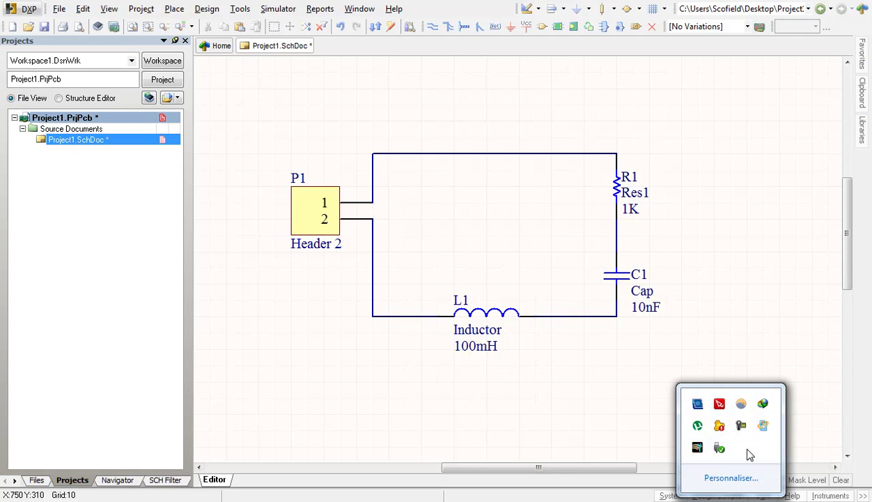